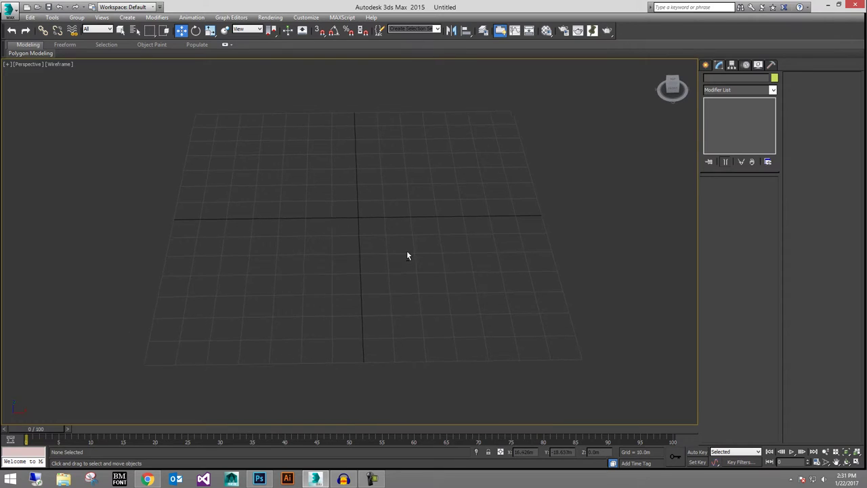
Step: Switch the perspective viewport to the Top view
{"action": "scroll", "coordinate": [423, 208], "scroll_direction": "down", "scroll_amount": 3}
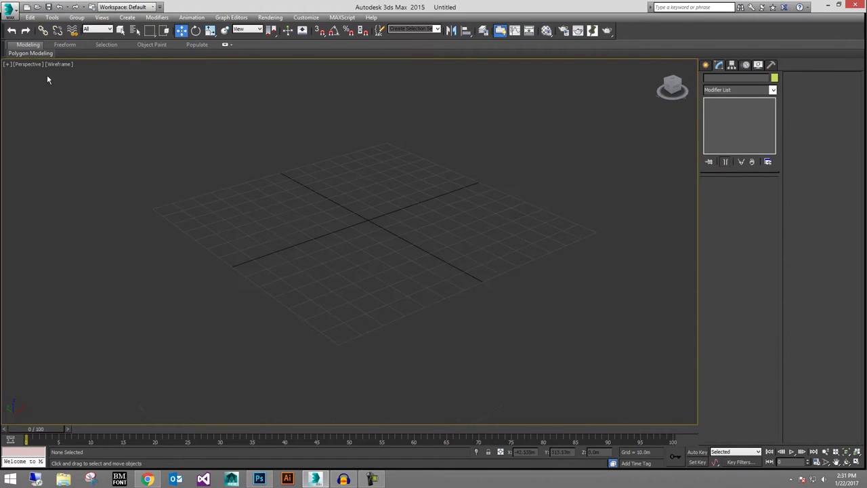
{"action": "left_click", "coordinate": [27, 65]}
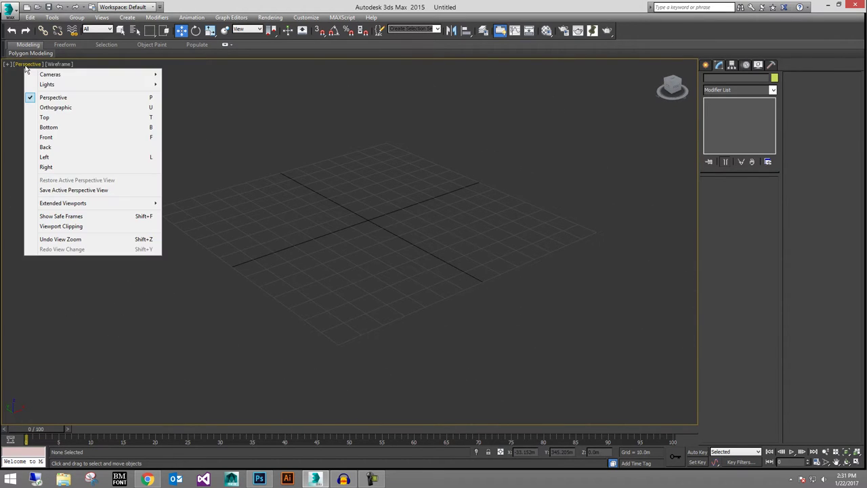
{"action": "left_click", "coordinate": [46, 118]}
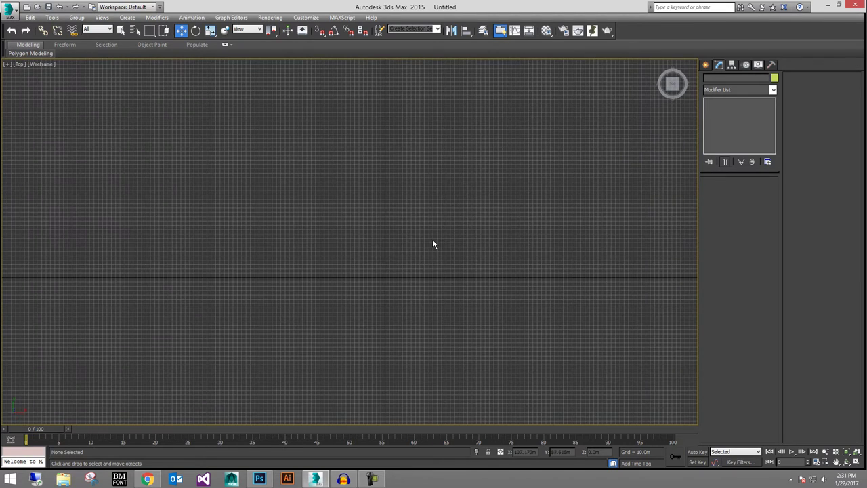
{"action": "middle_click_drag", "start_coordinate": [434, 241], "coordinate": [380, 181]}
{"action": "scroll", "coordinate": [433, 219], "scroll_direction": "up", "scroll_amount": 2}
{"action": "middle_click_drag", "start_coordinate": [359, 219], "coordinate": [437, 260]}
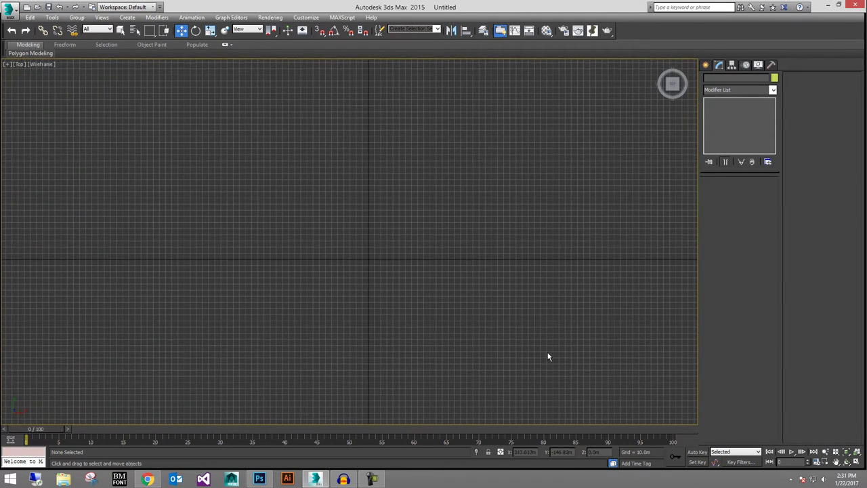
{"action": "middle_click_drag", "start_coordinate": [549, 357], "coordinate": [596, 340]}
{"action": "middle_click_drag", "start_coordinate": [521, 287], "coordinate": [468, 260]}
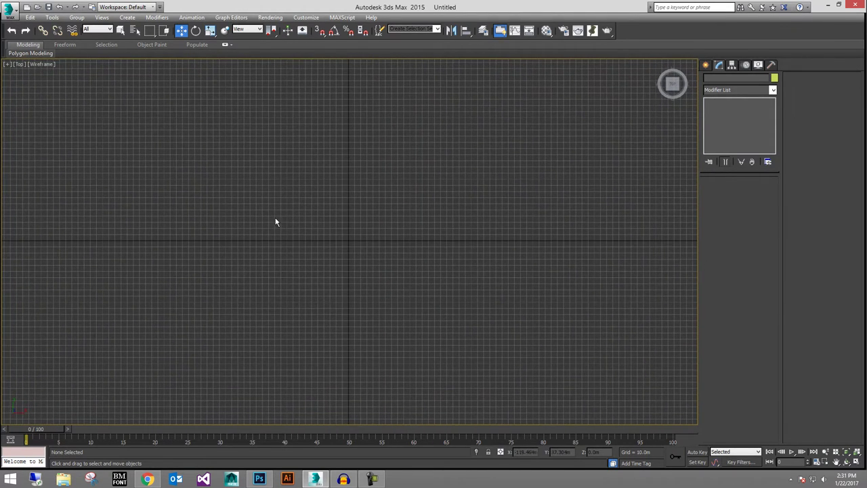
{"action": "mouse_move", "coordinate": [473, 227]}
{"action": "middle_mouse_down"}
{"action": "mouse_move", "coordinate": [462, 230]}
{"action": "mouse_move", "coordinate": [475, 231]}
{"action": "middle_mouse_up"}
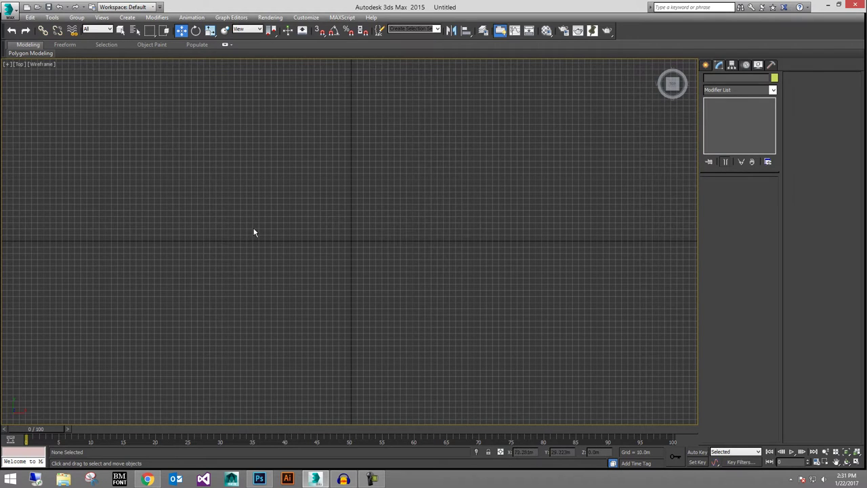
{"action": "scroll", "coordinate": [416, 254], "scroll_direction": "down", "scroll_amount": 1}
{"action": "scroll", "coordinate": [331, 234], "scroll_direction": "up", "scroll_amount": 4}
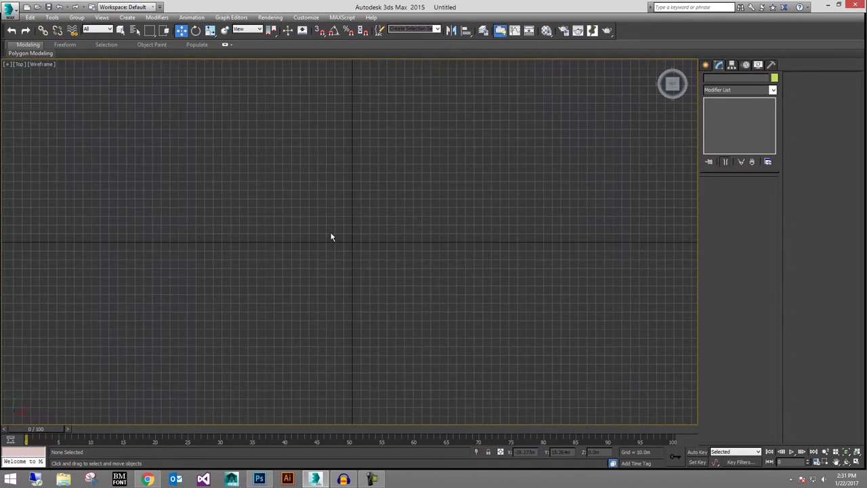
{"action": "middle_click_drag", "start_coordinate": [474, 227], "coordinate": [441, 214]}
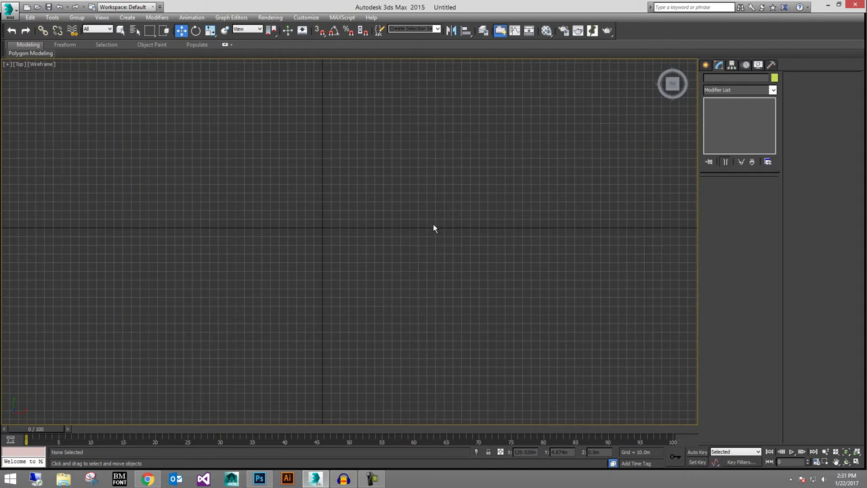
{"action": "middle_click_drag", "start_coordinate": [304, 212], "coordinate": [323, 224]}
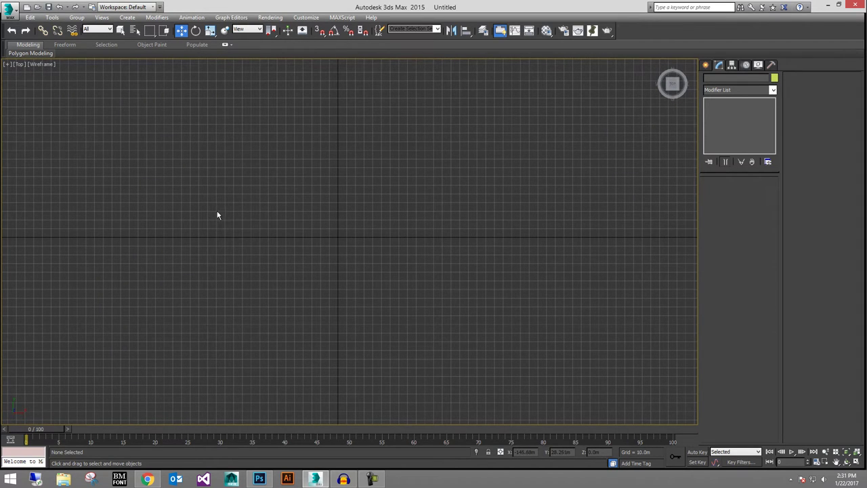
{"action": "middle_click_drag", "start_coordinate": [237, 214], "coordinate": [282, 214]}
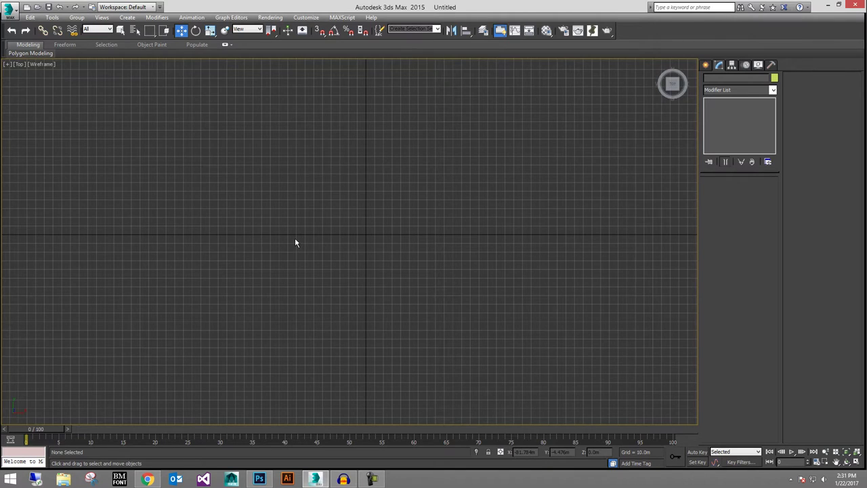
{"action": "key", "text": "p"}
{"action": "middle_click_drag", "start_coordinate": [381, 202], "coordinate": [398, 170], "text": "alt"}
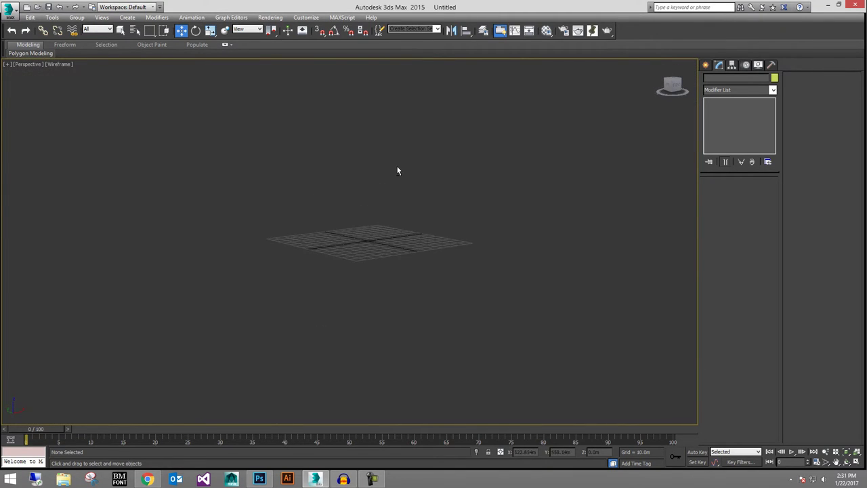
{"action": "middle_click_drag", "start_coordinate": [385, 213], "coordinate": [389, 222]}
{"action": "scroll", "coordinate": [389, 222], "scroll_direction": "up", "scroll_amount": 5}
{"action": "middle_click_drag", "start_coordinate": [234, 159], "coordinate": [274, 198], "text": "alt"}
{"action": "key", "text": "t"}
{"action": "middle_click_drag", "start_coordinate": [326, 212], "coordinate": [261, 169]}
{"action": "middle_click_drag", "start_coordinate": [400, 218], "coordinate": [418, 263]}
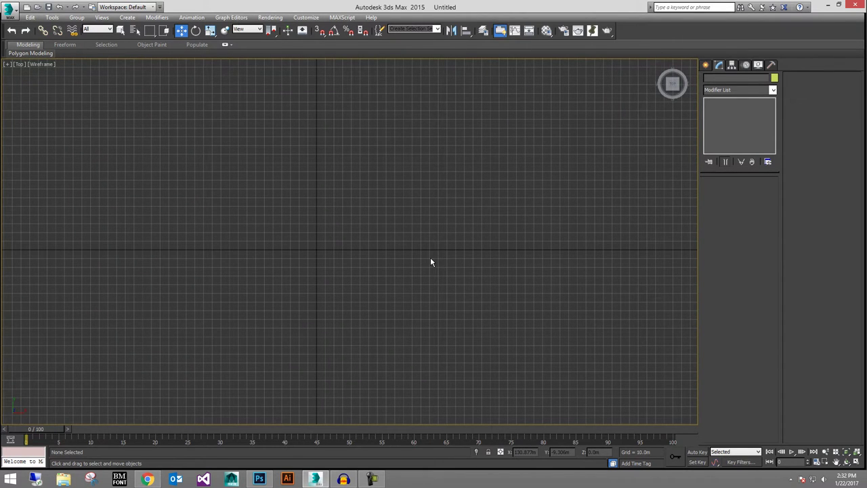
{"action": "middle_click_drag", "start_coordinate": [405, 246], "coordinate": [397, 227]}
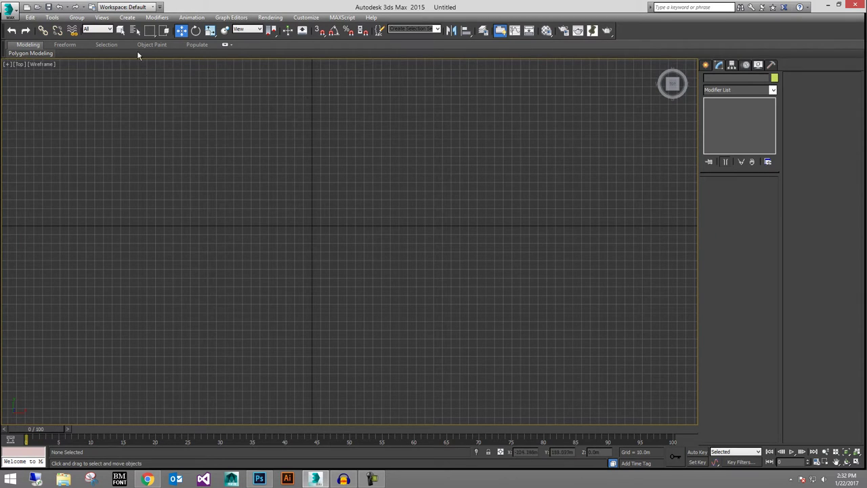
{"action": "middle_click_drag", "start_coordinate": [320, 238], "coordinate": [324, 242]}
{"action": "middle_click_drag", "start_coordinate": [216, 204], "coordinate": [186, 208]}
{"action": "middle_click_drag", "start_coordinate": [238, 175], "coordinate": [261, 164]}
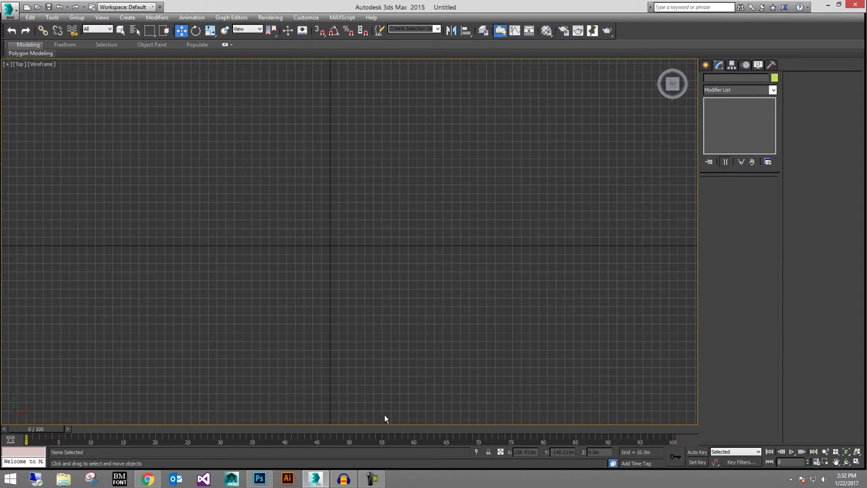
{"action": "scroll", "coordinate": [180, 196], "scroll_direction": "down", "scroll_amount": 2}
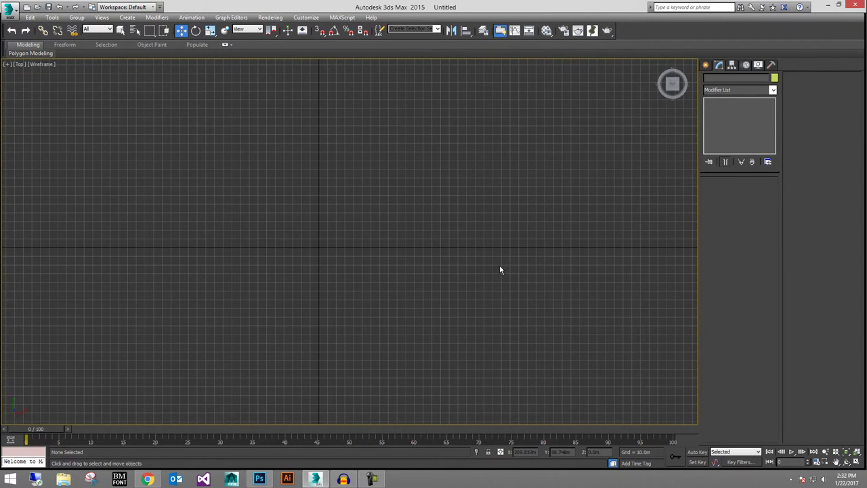
Step: Start a smooth Line spline around the grid origin, placing six points along the upper side and upper-right curve of a wavy loop
{"action": "left_click", "coordinate": [135, 18]}
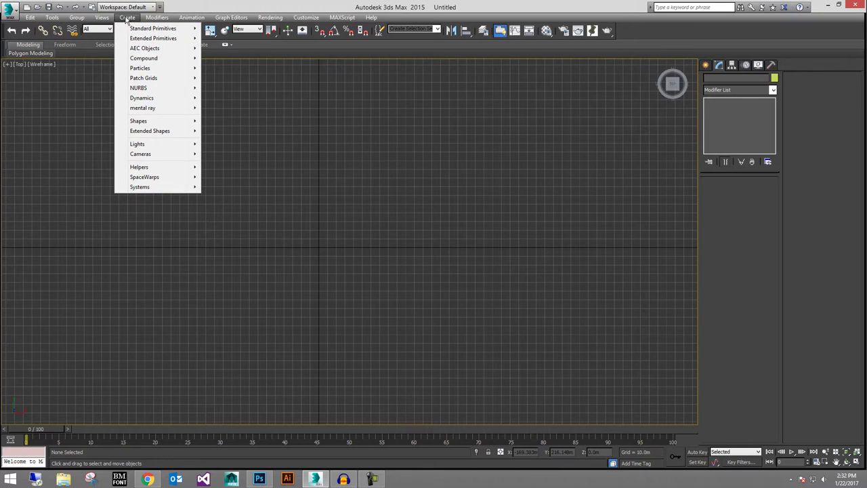
{"action": "mouse_move", "coordinate": [153, 123]}
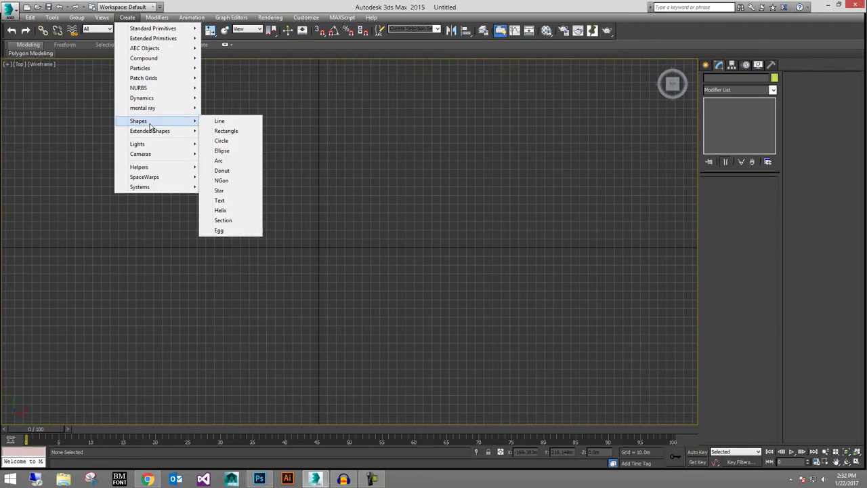
{"action": "left_click", "coordinate": [223, 123]}
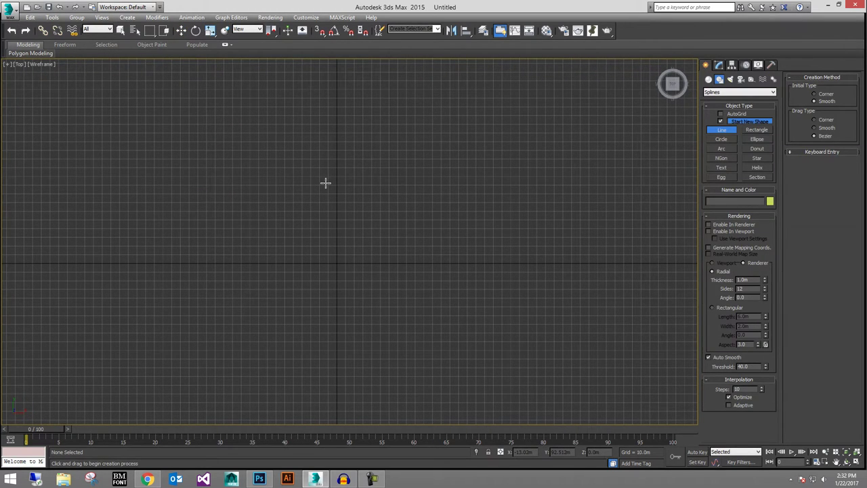
{"action": "mouse_move", "coordinate": [326, 225]}
{"action": "middle_mouse_down"}
{"action": "mouse_move", "coordinate": [291, 217]}
{"action": "mouse_move", "coordinate": [322, 214]}
{"action": "middle_mouse_up"}
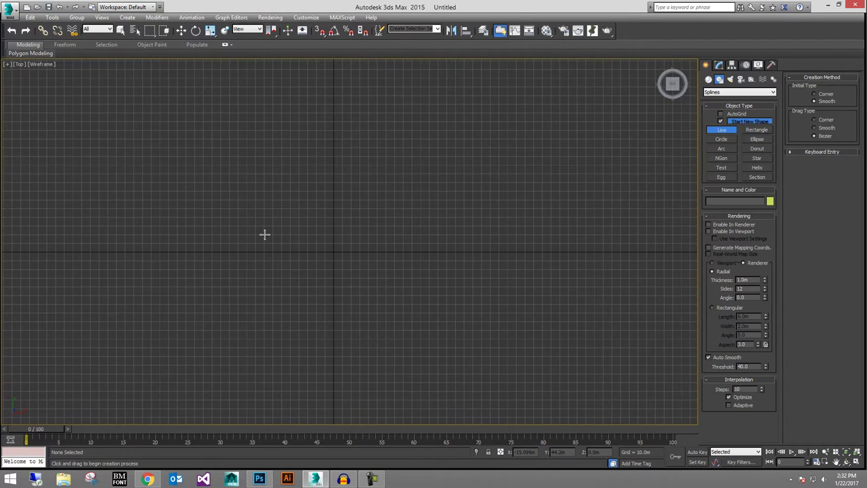
{"action": "left_click", "coordinate": [139, 197]}
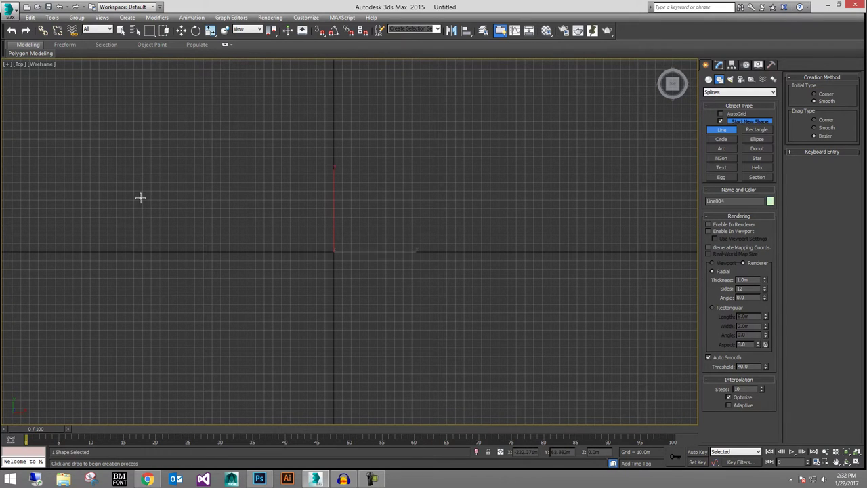
{"action": "left_click", "coordinate": [190, 136]}
{"action": "left_click", "coordinate": [301, 107]}
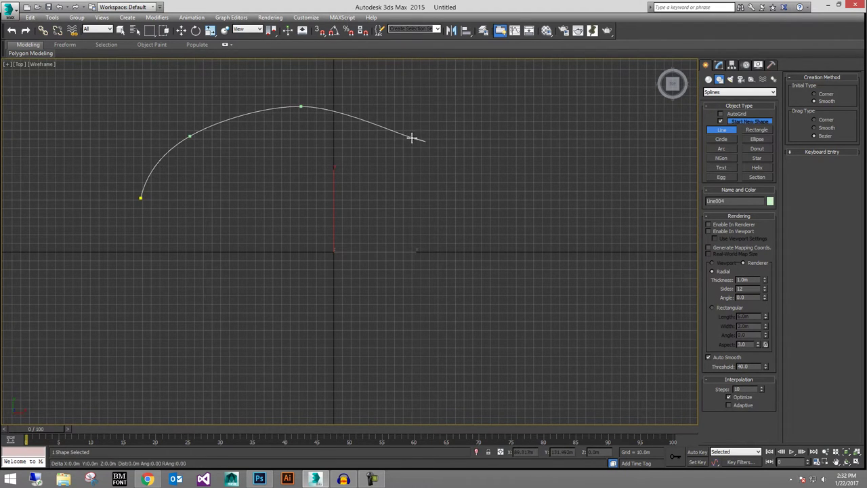
{"action": "left_click", "coordinate": [412, 137]}
{"action": "left_click", "coordinate": [527, 116]}
{"action": "left_click", "coordinate": [603, 171]}
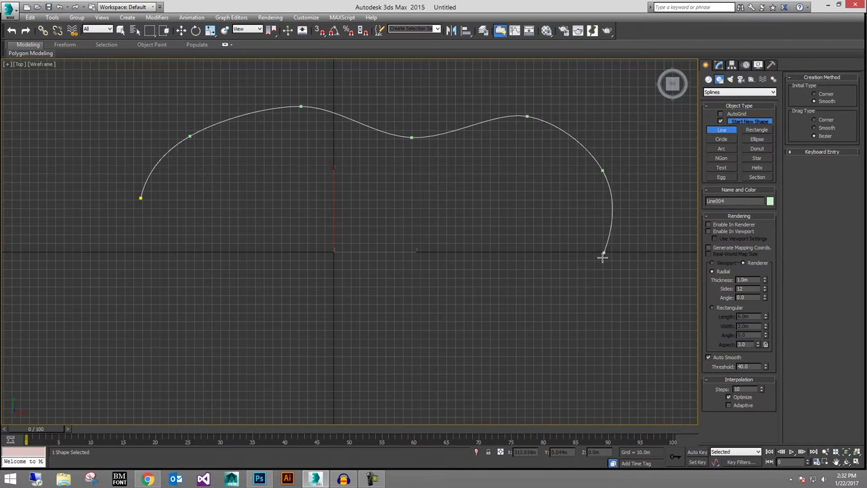
Step: Continue the spline with seven points along the wavy lower side and back up to the start point, and close it
{"action": "left_click", "coordinate": [587, 282]}
{"action": "left_click", "coordinate": [457, 277]}
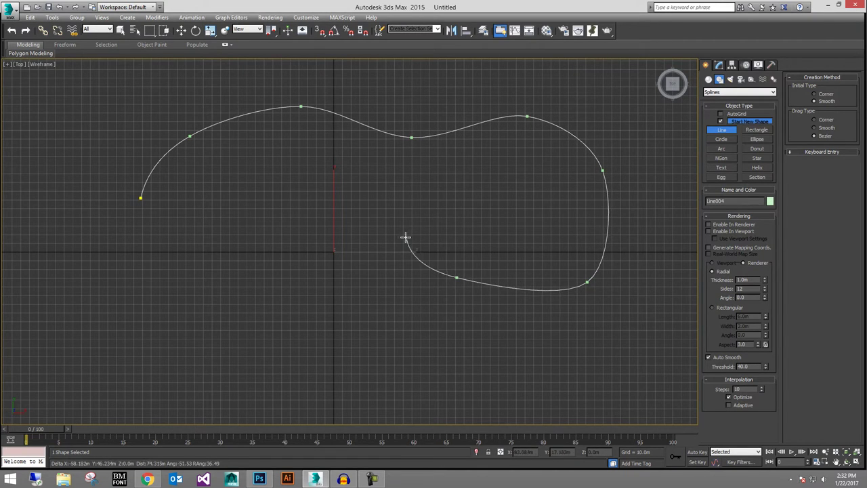
{"action": "left_click", "coordinate": [406, 236]}
{"action": "left_click", "coordinate": [286, 246]}
{"action": "left_click", "coordinate": [236, 315]}
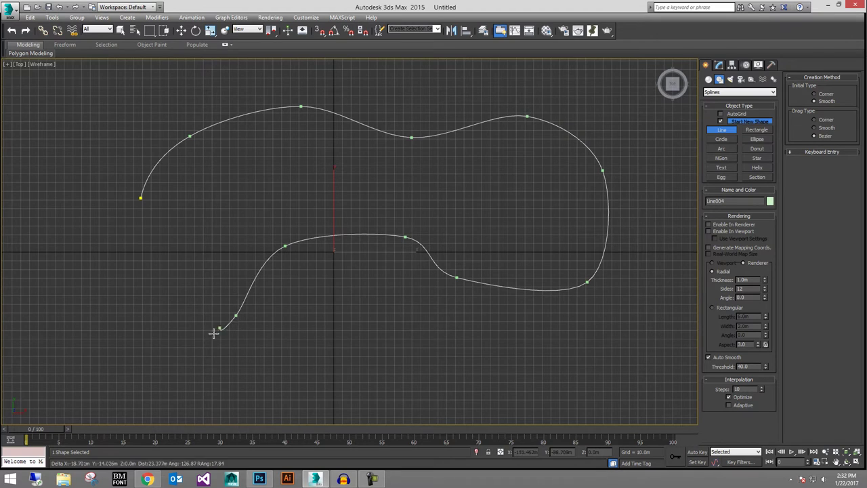
{"action": "left_click", "coordinate": [166, 343]}
{"action": "left_click", "coordinate": [108, 280]}
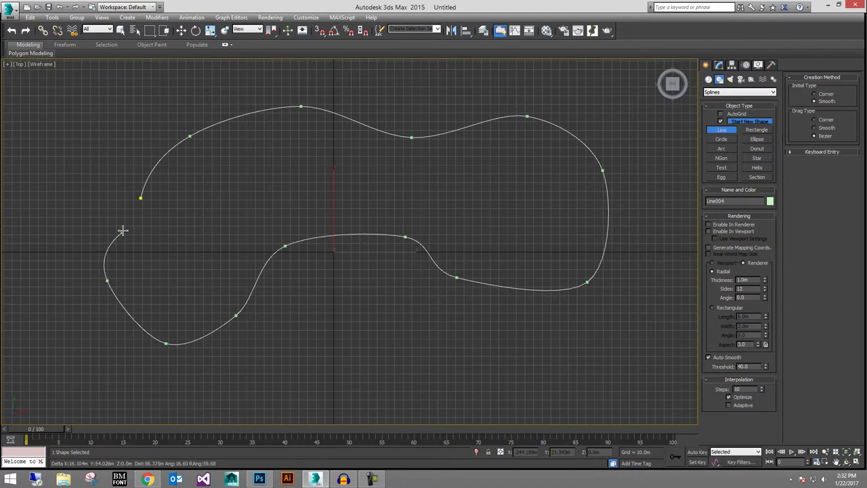
{"action": "left_click", "coordinate": [141, 198]}
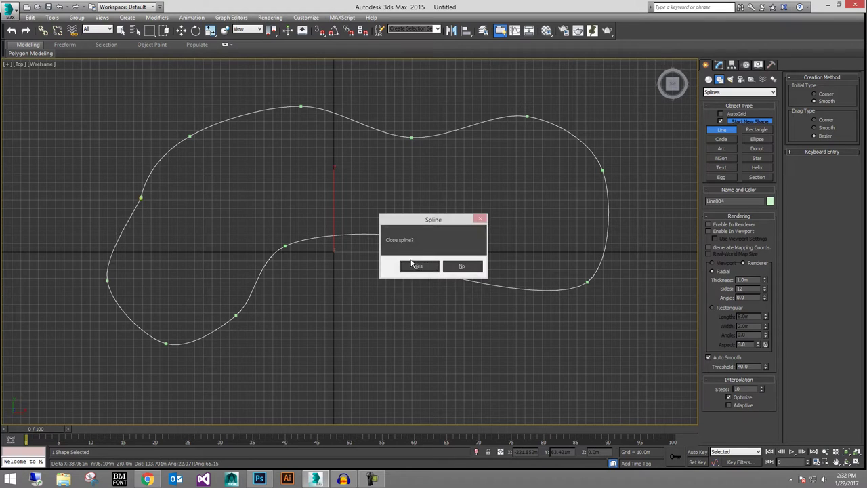
{"action": "left_click_drag", "start_coordinate": [426, 217], "coordinate": [397, 210]}
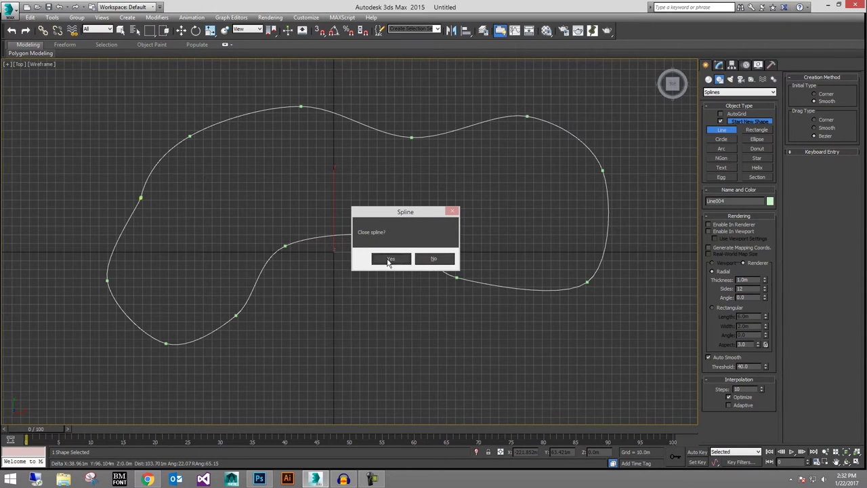
{"action": "left_click", "coordinate": [391, 260]}
Step: End line creation with the Move tool and enter Vertex sub-object editing on the closed spline
{"action": "scroll", "coordinate": [254, 226], "scroll_direction": "down", "scroll_amount": 2}
{"action": "scroll", "coordinate": [302, 183], "scroll_direction": "up", "scroll_amount": 6}
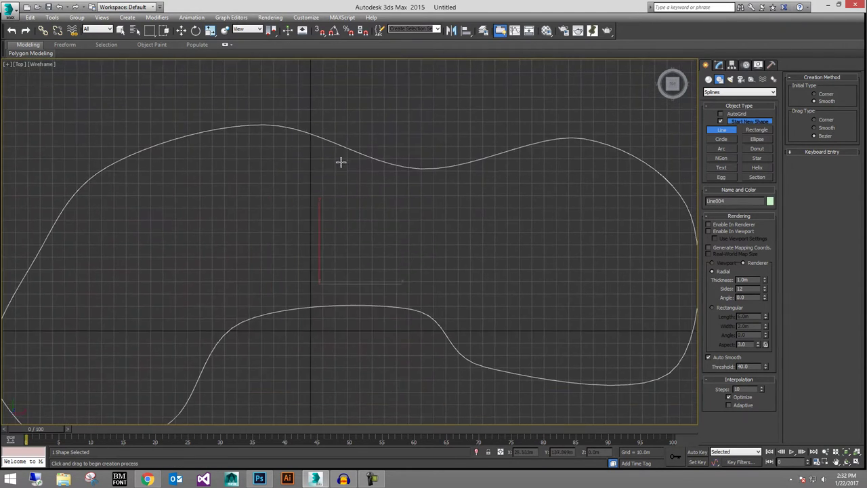
{"action": "scroll", "coordinate": [341, 162], "scroll_direction": "down", "scroll_amount": 2}
{"action": "key", "text": "w"}
{"action": "middle_click_drag", "start_coordinate": [456, 232], "coordinate": [472, 218]}
{"action": "left_click", "coordinate": [719, 65]}
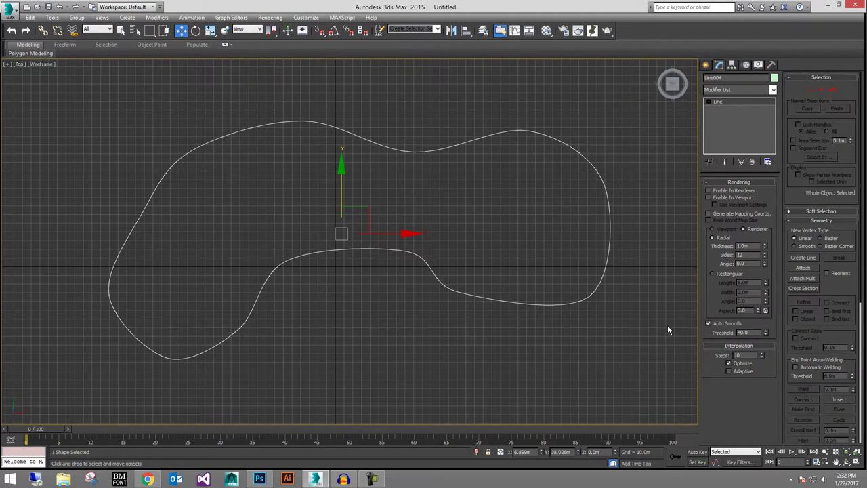
{"action": "mouse_move", "coordinate": [541, 278]}
{"action": "middle_mouse_down"}
{"action": "mouse_move", "coordinate": [550, 288]}
{"action": "mouse_move", "coordinate": [539, 277]}
{"action": "middle_mouse_up"}
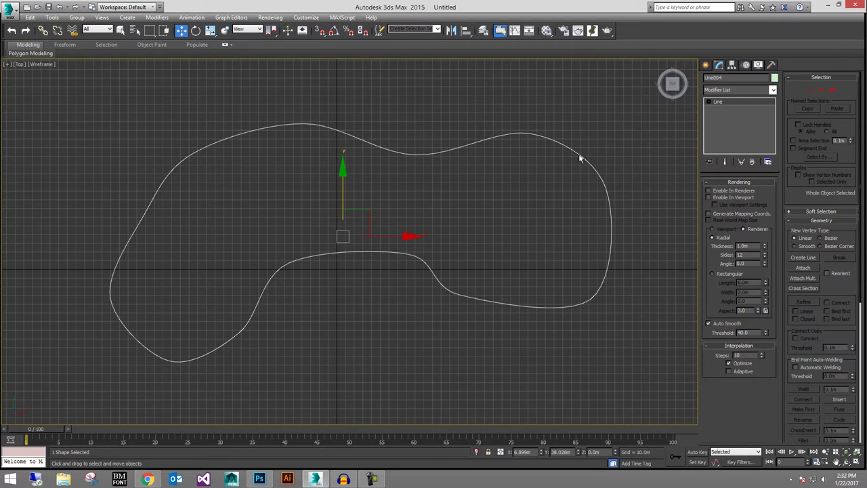
{"action": "left_click", "coordinate": [722, 109]}
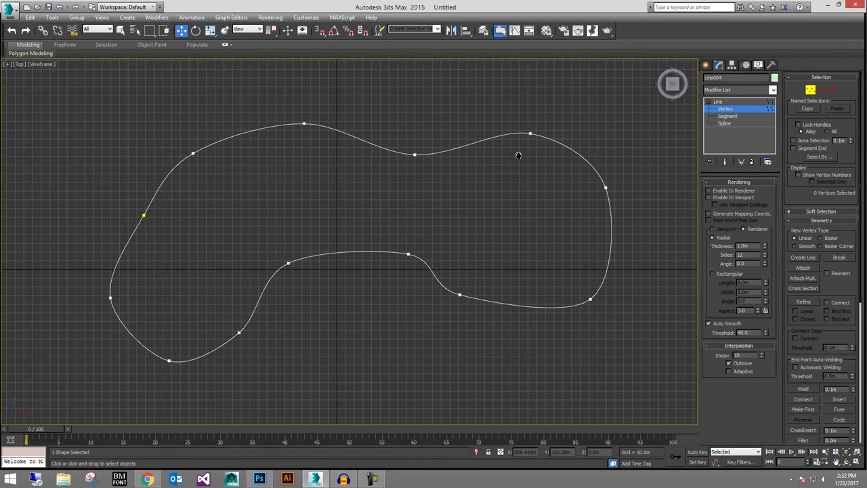
Step: Raise the vertex in the upper edge's dip slightly and shift the crest vertex to its right farther right
{"action": "left_click", "coordinate": [410, 157]}
{"action": "mouse_move", "coordinate": [410, 94]}
{"action": "left_mouse_down"}
{"action": "mouse_move", "coordinate": [410, 80]}
{"action": "mouse_move", "coordinate": [410, 89]}
{"action": "left_mouse_up"}
{"action": "left_click", "coordinate": [525, 135]}
{"action": "left_click_drag", "start_coordinate": [525, 136], "coordinate": [525, 125]}
{"action": "left_click_drag", "start_coordinate": [590, 125], "coordinate": [604, 124]}
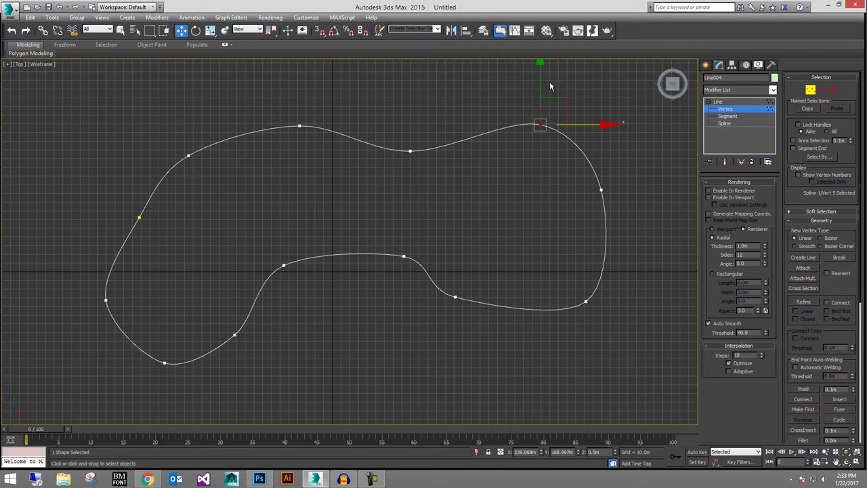
{"action": "left_click_drag", "start_coordinate": [540, 86], "coordinate": [540, 97]}
Step: Shift the loop's rightmost vertex outward, its lower-right corner vertex slightly inward, and the next lower-edge vertex to the right
{"action": "left_click_drag", "start_coordinate": [577, 172], "coordinate": [659, 191]}
{"action": "left_click_drag", "start_coordinate": [547, 276], "coordinate": [622, 301]}
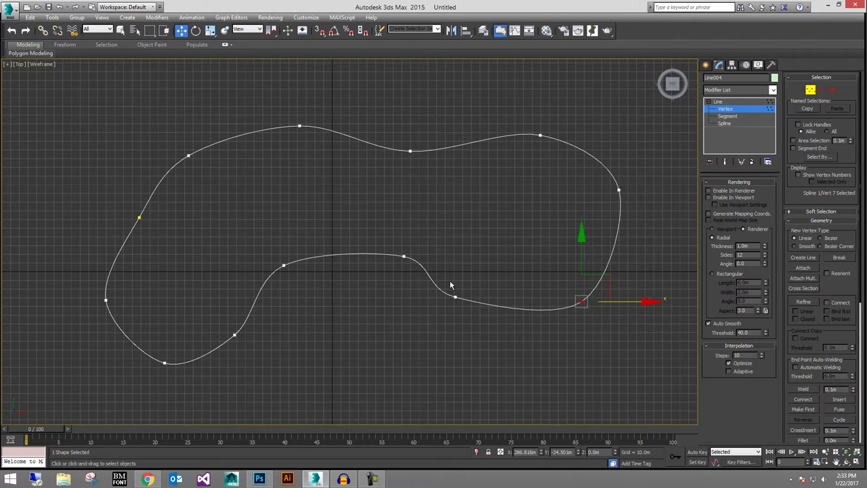
{"action": "left_click", "coordinate": [455, 297]}
{"action": "left_click_drag", "start_coordinate": [471, 286], "coordinate": [494, 286]}
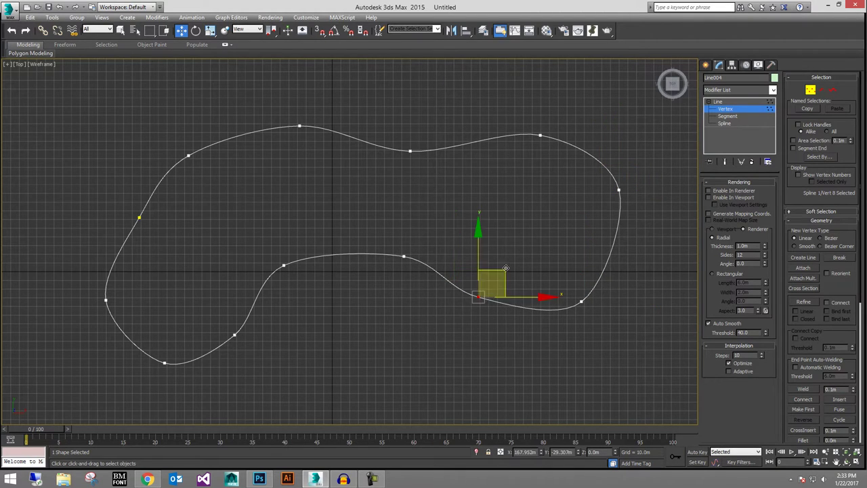
Step: Shift the two vertices of the lower edge's inner crest toward each other, and the lower-left bend vertex down and to the right
{"action": "left_click", "coordinate": [404, 255]}
{"action": "left_click_drag", "start_coordinate": [408, 254], "coordinate": [407, 254]}
{"action": "left_click_drag", "start_coordinate": [259, 250], "coordinate": [357, 268]}
{"action": "left_click_drag", "start_coordinate": [205, 306], "coordinate": [264, 348]}
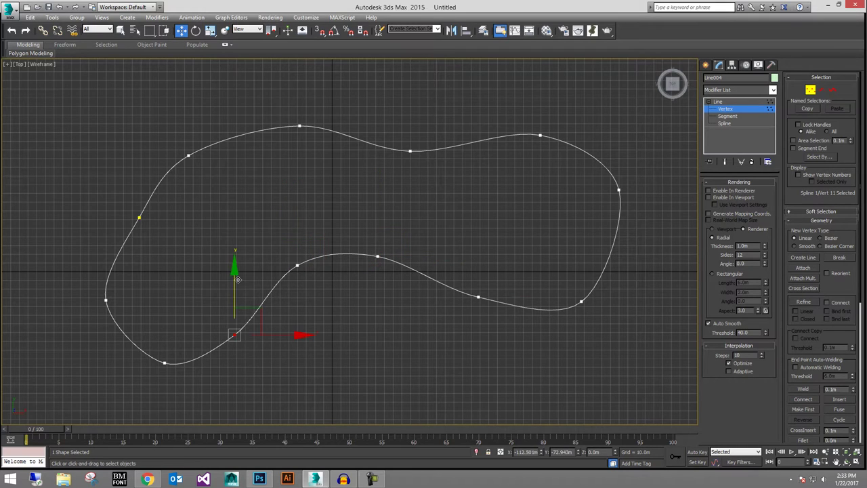
{"action": "left_click_drag", "start_coordinate": [237, 280], "coordinate": [237, 291]}
{"action": "left_click_drag", "start_coordinate": [306, 345], "coordinate": [320, 345]}
Step: Move the loop's leftmost vertex inward, the start vertex above it outward, and the upper-left vertex slightly upward
{"action": "left_click_drag", "start_coordinate": [98, 283], "coordinate": [174, 300]}
{"action": "left_click_drag", "start_coordinate": [120, 204], "coordinate": [180, 225]}
{"action": "left_click", "coordinate": [188, 156]}
{"action": "left_click_drag", "start_coordinate": [186, 105], "coordinate": [187, 95]}
Step: Deepen the upper edge's dip by lowering its vertex, and move the lower crest's right vertex slightly left and up
{"action": "left_click", "coordinate": [410, 151]}
{"action": "left_click_drag", "start_coordinate": [406, 105], "coordinate": [406, 119]}
{"action": "left_click", "coordinate": [377, 256]}
{"action": "left_click_drag", "start_coordinate": [417, 256], "coordinate": [414, 256]}
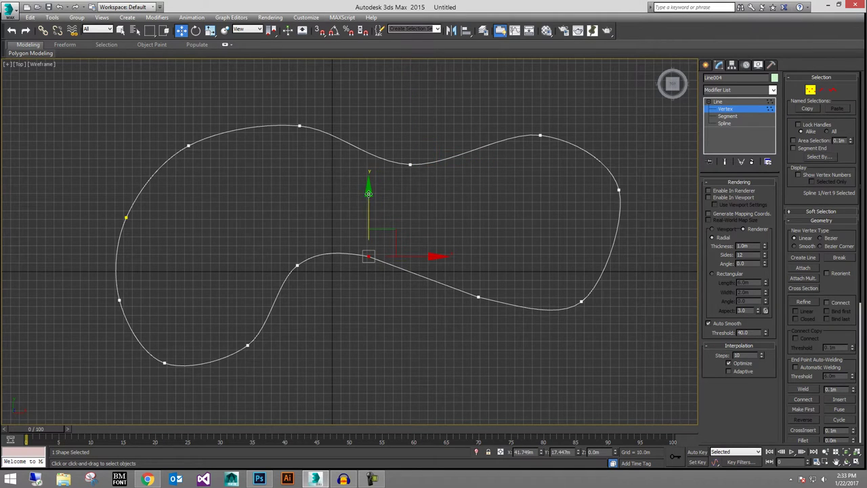
{"action": "left_click_drag", "start_coordinate": [368, 198], "coordinate": [369, 192]}
Step: Select all vertices of the loop and convert them to Bezier vertices
{"action": "middle_click_drag", "start_coordinate": [419, 242], "coordinate": [421, 247]}
{"action": "scroll", "coordinate": [421, 246], "scroll_direction": "down", "scroll_amount": 3}
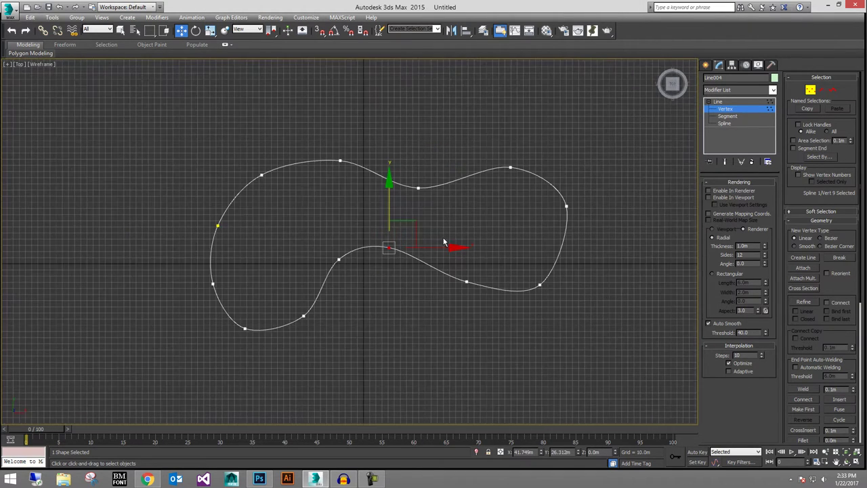
{"action": "scroll", "coordinate": [444, 246], "scroll_direction": "up", "scroll_amount": 3}
{"action": "middle_click_drag", "start_coordinate": [181, 149], "coordinate": [181, 162]}
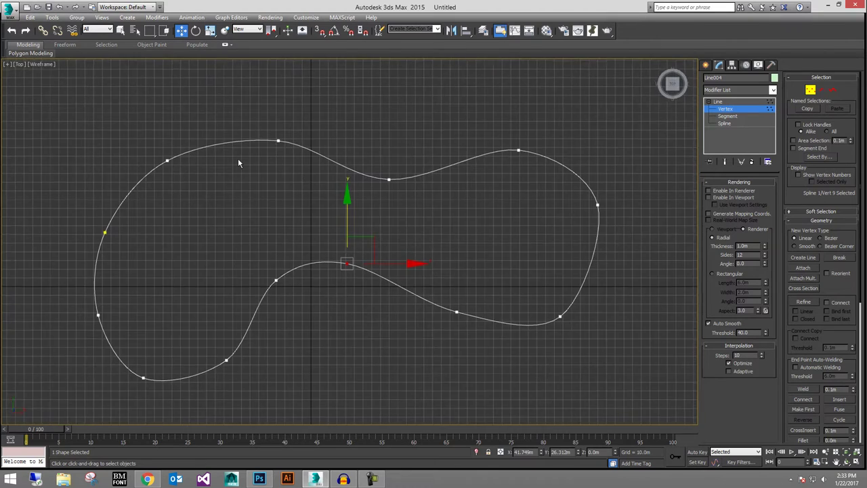
{"action": "scroll", "coordinate": [247, 165], "scroll_direction": "down", "scroll_amount": 4}
{"action": "left_click_drag", "start_coordinate": [133, 73], "coordinate": [508, 297]}
{"action": "middle_click_drag", "start_coordinate": [404, 236], "coordinate": [414, 244]}
{"action": "scroll", "coordinate": [387, 226], "scroll_direction": "up", "scroll_amount": 2}
{"action": "scroll", "coordinate": [378, 226], "scroll_direction": "up", "scroll_amount": 2}
{"action": "middle_click_drag", "start_coordinate": [309, 173], "coordinate": [405, 194]}
{"action": "left_click_drag", "start_coordinate": [413, 183], "coordinate": [366, 171]}
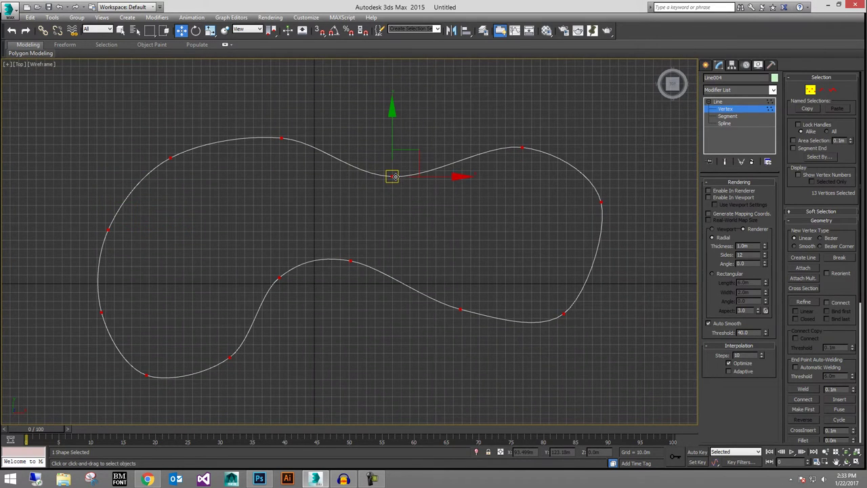
{"action": "right_click", "coordinate": [396, 178]}
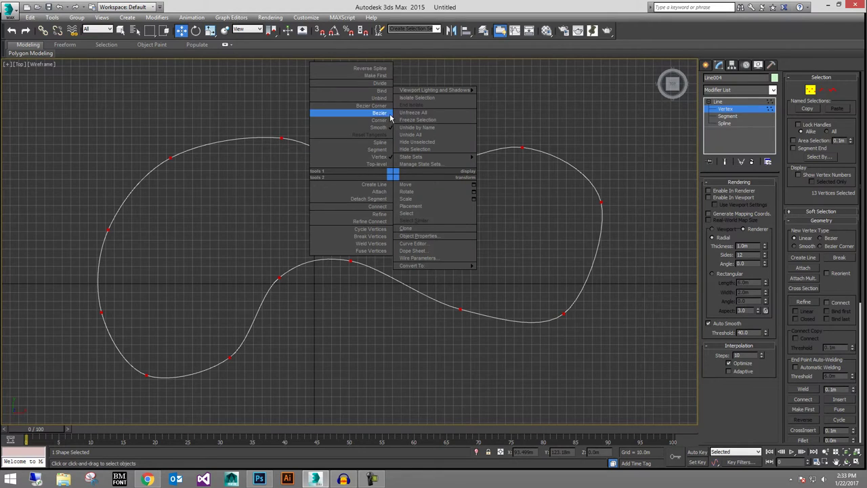
{"action": "left_click", "coordinate": [380, 113]}
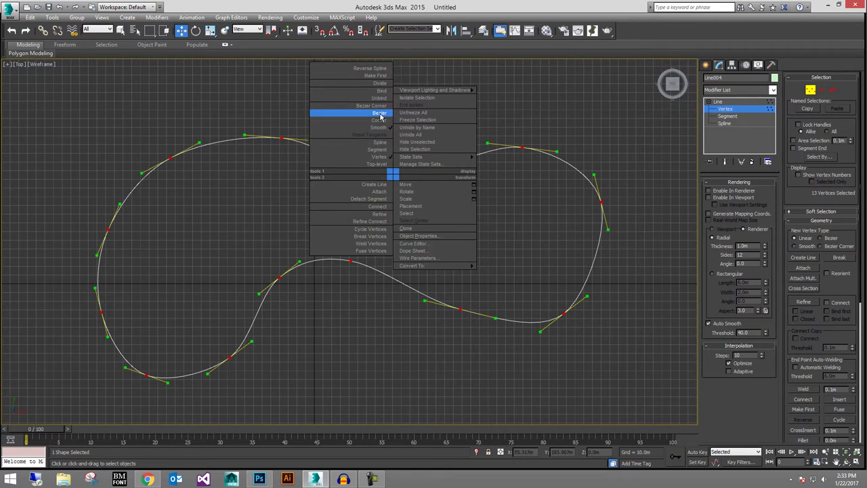
Step: Select the vertex in the upper edge's dip and level its Bezier handles horizontally
{"action": "middle_click_drag", "start_coordinate": [380, 116], "coordinate": [355, 117]}
{"action": "left_click", "coordinate": [333, 174]}
{"action": "key", "text": "ctrl+z"}
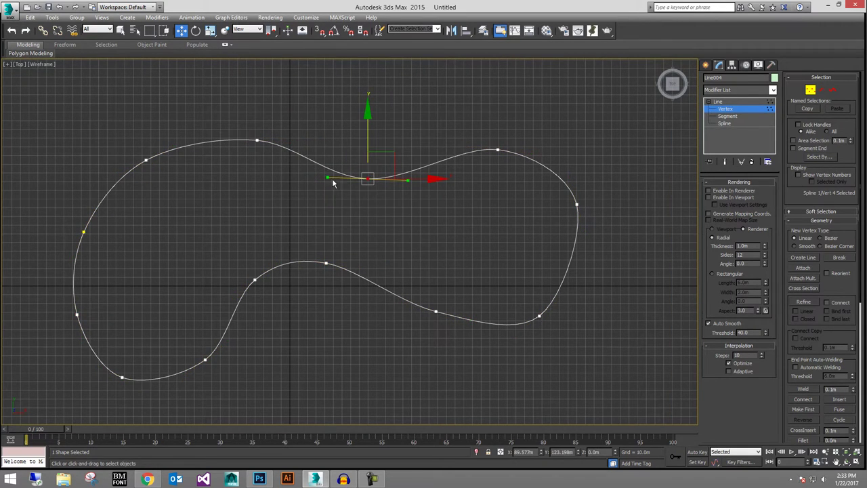
{"action": "mouse_move", "coordinate": [330, 177]}
{"action": "left_mouse_down"}
{"action": "mouse_move", "coordinate": [325, 196]}
{"action": "mouse_move", "coordinate": [296, 145]}
{"action": "mouse_move", "coordinate": [300, 175]}
{"action": "mouse_move", "coordinate": [334, 183]}
{"action": "left_mouse_up"}
{"action": "mouse_move", "coordinate": [408, 184]}
{"action": "left_mouse_down"}
{"action": "mouse_move", "coordinate": [414, 142]}
{"action": "mouse_move", "coordinate": [421, 187]}
{"action": "mouse_move", "coordinate": [417, 181]}
{"action": "left_mouse_up"}
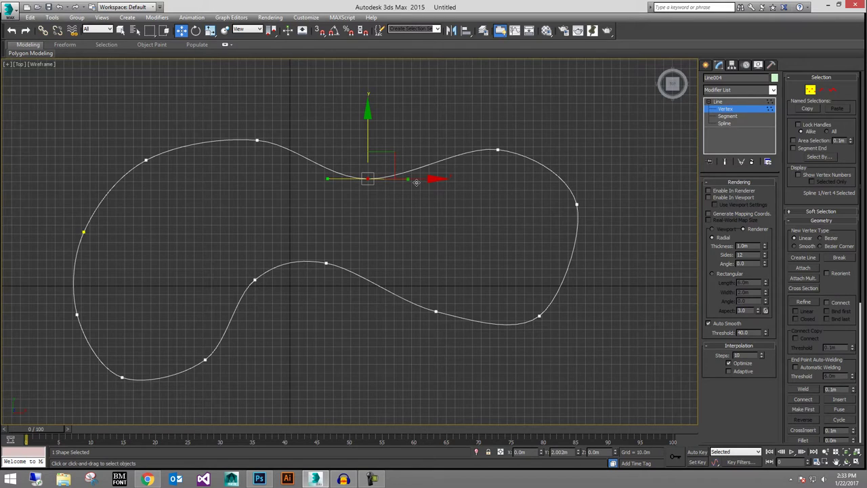
Step: Adjust the tangent at the upper-right crest vertex and lower the lower-edge vertex beside the lower-right corner to about Y -49.5 m
{"action": "left_click_drag", "start_coordinate": [479, 99], "coordinate": [458, 149]}
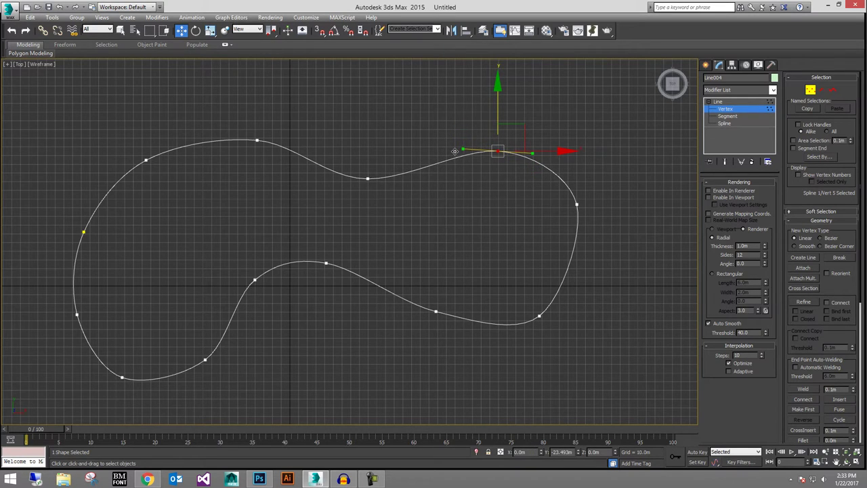
{"action": "left_click", "coordinate": [434, 309]}
{"action": "left_click_drag", "start_coordinate": [435, 311], "coordinate": [425, 329]}
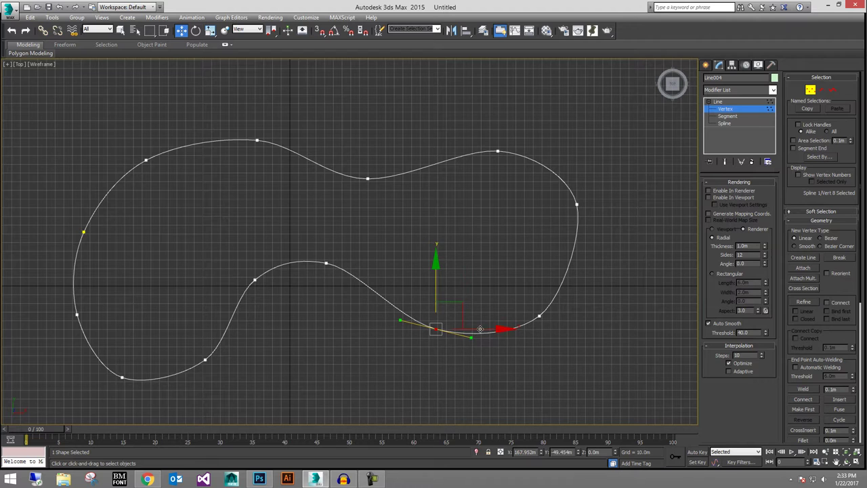
Step: Switch to the Perspective view and return from Vertex editing to the whole Line object
{"action": "scroll", "coordinate": [420, 249], "scroll_direction": "down", "scroll_amount": 3}
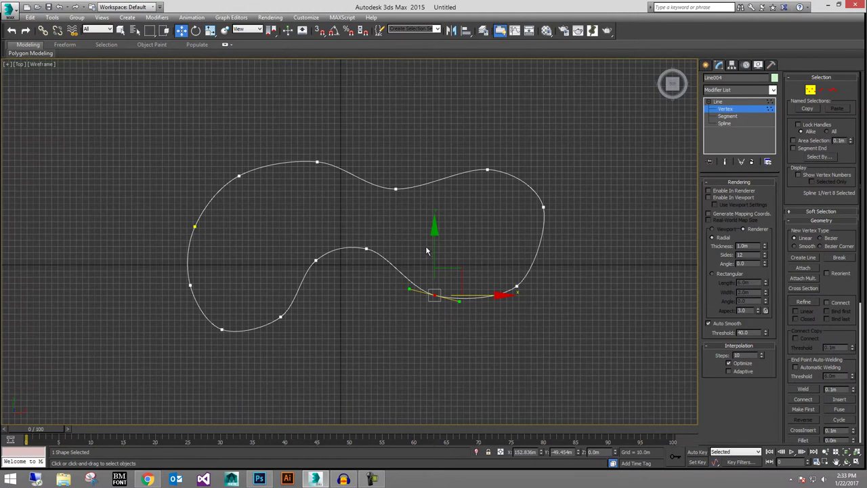
{"action": "key", "text": "p"}
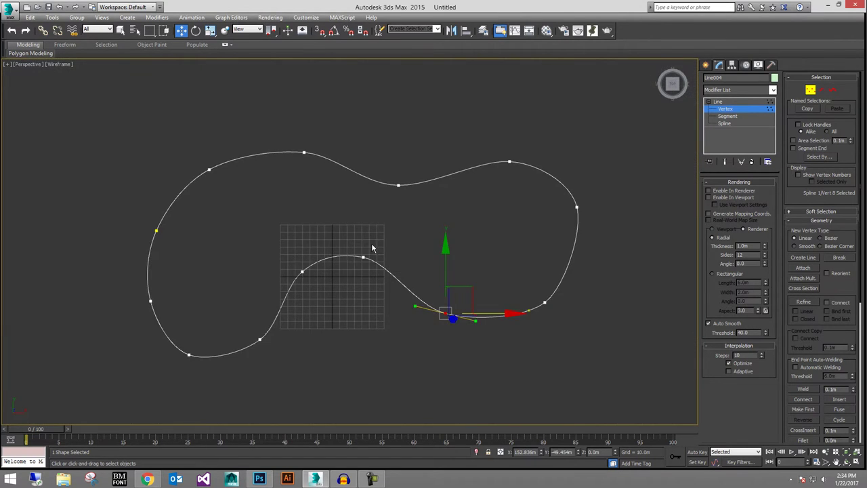
{"action": "middle_click_drag", "start_coordinate": [372, 248], "coordinate": [478, 224], "text": "alt"}
{"action": "left_click_drag", "start_coordinate": [542, 196], "coordinate": [542, 179]}
{"action": "middle_click_drag", "start_coordinate": [542, 179], "coordinate": [538, 220], "text": "alt"}
{"action": "right_click", "coordinate": [502, 243]}
{"action": "left_click", "coordinate": [466, 236]}
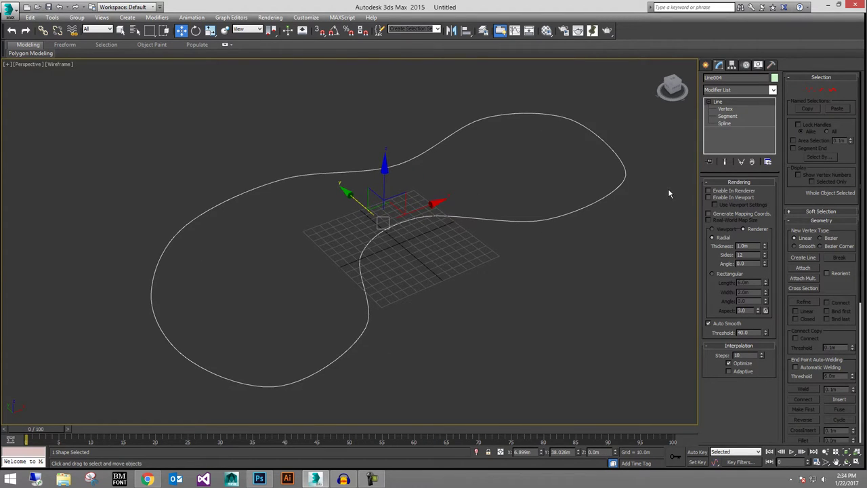
Step: Enable the spline's rendering in the viewport and give it a Rectangular cross-section
{"action": "middle_click_drag", "start_coordinate": [668, 194], "coordinate": [570, 251], "text": "alt"}
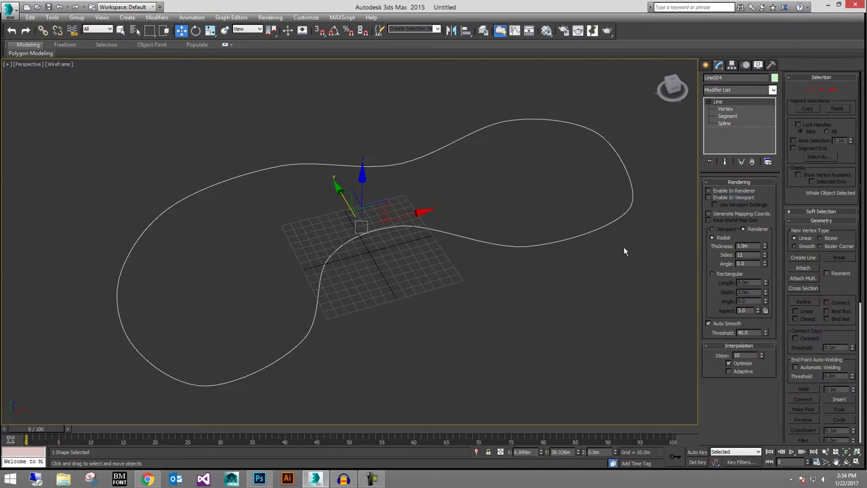
{"action": "left_click", "coordinate": [709, 197]}
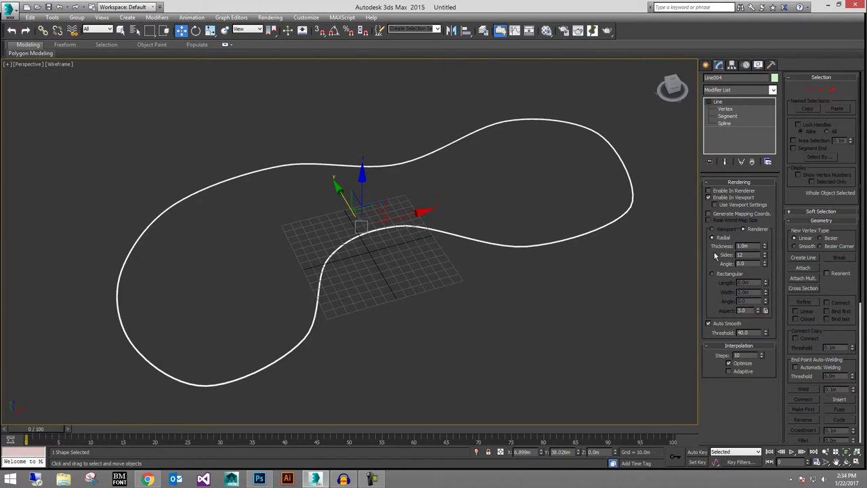
{"action": "left_click", "coordinate": [712, 274]}
{"action": "middle_click_drag", "start_coordinate": [523, 255], "coordinate": [499, 242], "text": "alt"}
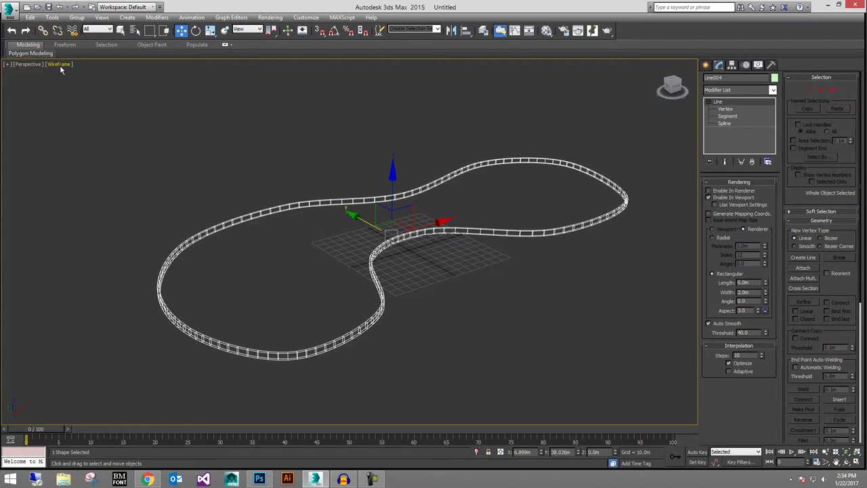
Step: Switch the Perspective view from wireframe to Realistic shading
{"action": "key", "text": "F3"}
{"action": "scroll", "coordinate": [406, 221], "scroll_direction": "up", "scroll_amount": 5}
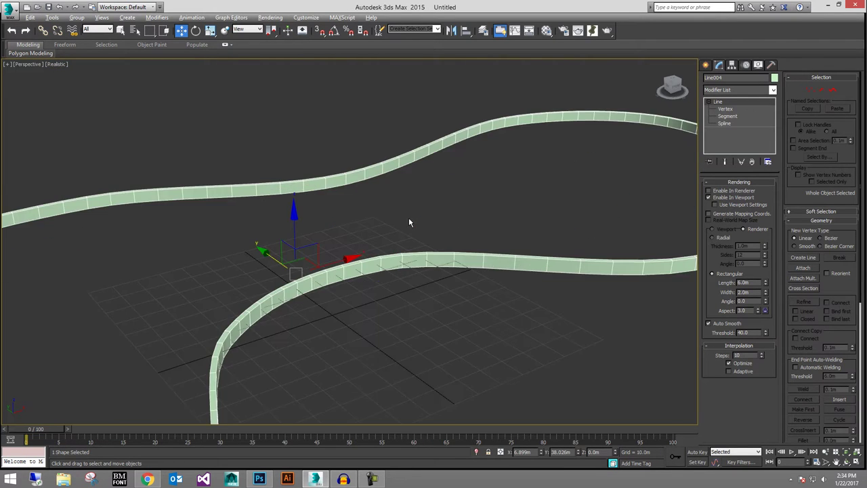
{"action": "middle_click_drag", "start_coordinate": [409, 223], "coordinate": [493, 217], "text": "alt"}
{"action": "mouse_move", "coordinate": [514, 205]}
{"action": "middle_mouse_down", "text": "alt"}
{"action": "mouse_move", "coordinate": [484, 201]}
{"action": "mouse_move", "coordinate": [549, 232]}
{"action": "mouse_move", "coordinate": [552, 248]}
{"action": "mouse_move", "coordinate": [507, 237]}
{"action": "mouse_move", "coordinate": [519, 225]}
{"action": "mouse_move", "coordinate": [498, 218]}
{"action": "mouse_move", "coordinate": [505, 211]}
{"action": "middle_mouse_up", "text": "alt"}
{"action": "scroll", "coordinate": [552, 248], "scroll_direction": "up", "scroll_amount": 3}
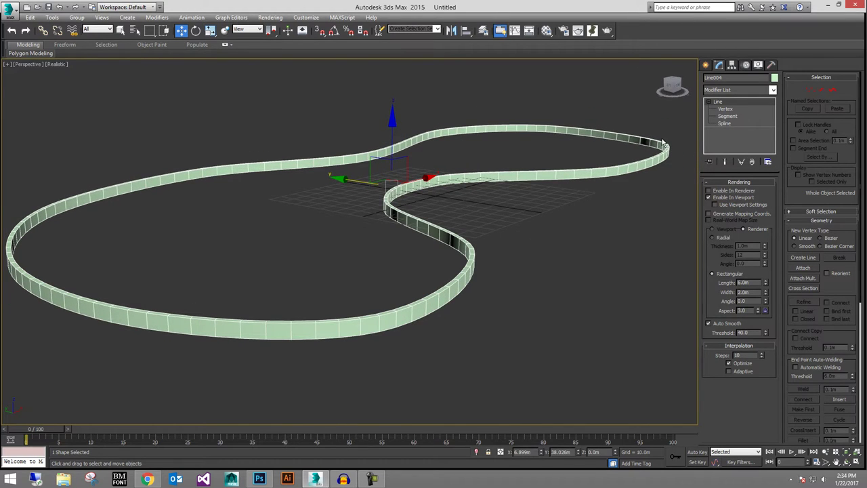
{"action": "middle_click_drag", "start_coordinate": [549, 305], "coordinate": [576, 302]}
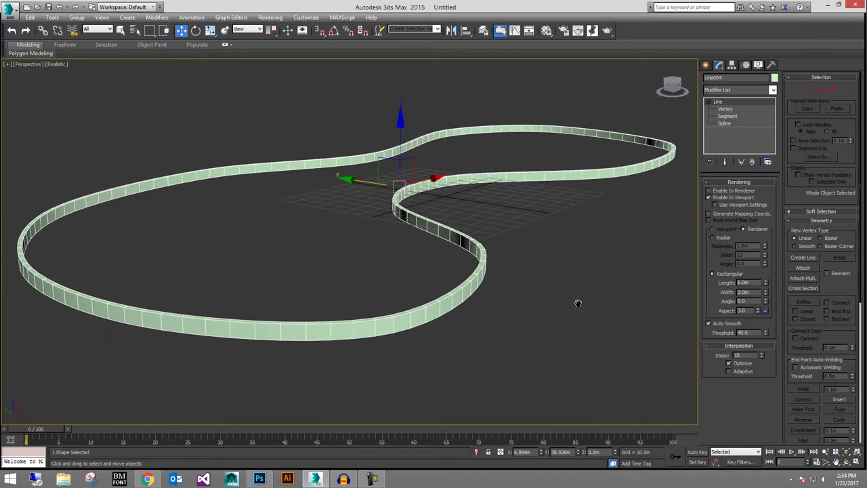
Step: Try out the rectangular cross-section's width by reducing it to 0 m and then widening it to about 12.49 m
{"action": "left_click_drag", "start_coordinate": [765, 294], "coordinate": [754, 348]}
{"action": "middle_click_drag", "start_coordinate": [519, 274], "coordinate": [452, 239]}
{"action": "scroll", "coordinate": [452, 238], "scroll_direction": "up", "scroll_amount": 3}
{"action": "scroll", "coordinate": [514, 241], "scroll_direction": "down", "scroll_amount": 6}
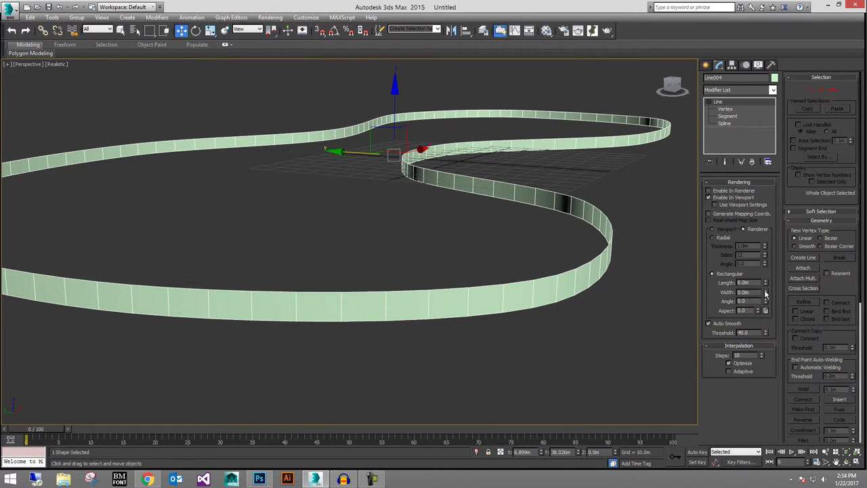
{"action": "left_click_drag", "start_coordinate": [766, 293], "coordinate": [766, 231]}
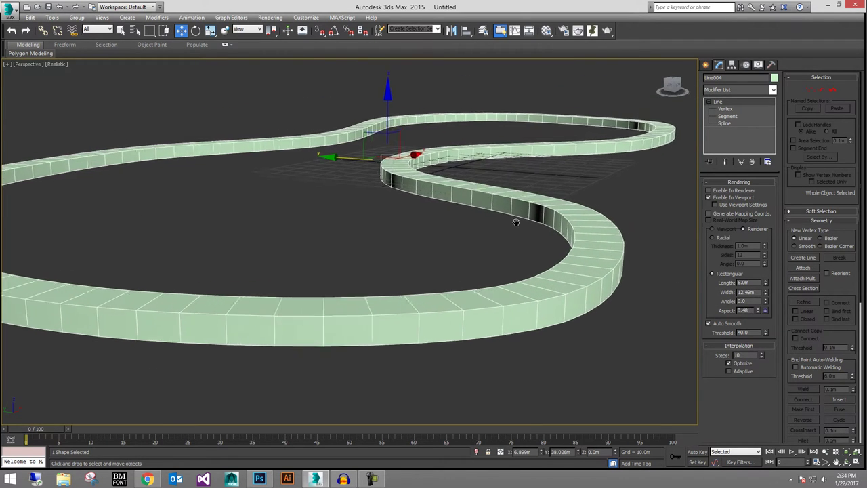
{"action": "scroll", "coordinate": [516, 222], "scroll_direction": "down", "scroll_amount": 3}
{"action": "middle_click_drag", "start_coordinate": [516, 223], "coordinate": [630, 314], "text": "alt"}
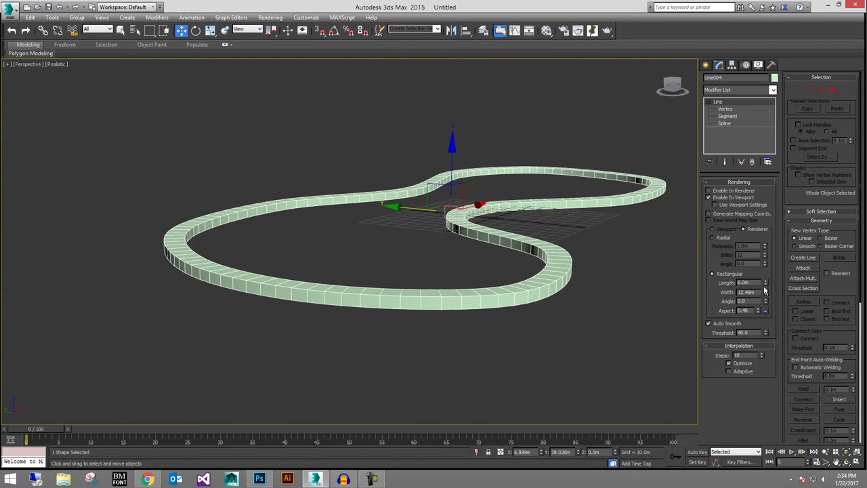
Step: Try out the rectangular cross-section's length at about 1.98 m and then at about 14.88 m
{"action": "left_click_drag", "start_coordinate": [766, 285], "coordinate": [761, 351]}
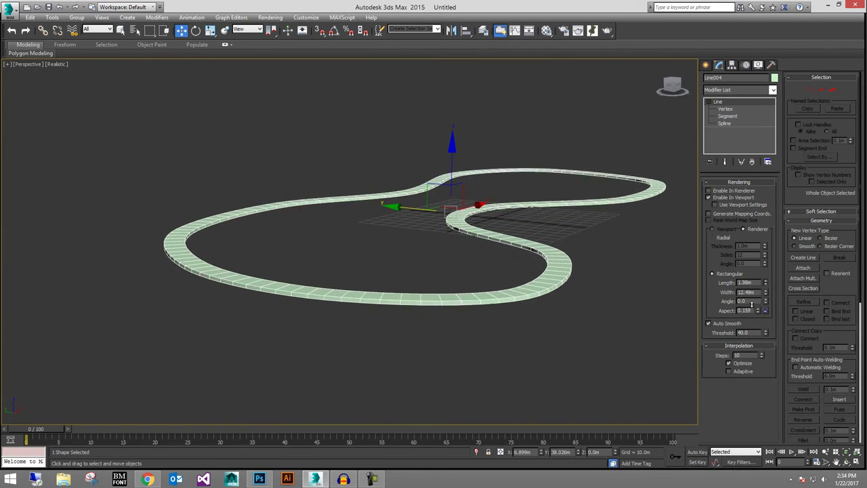
{"action": "left_click_drag", "start_coordinate": [752, 304], "coordinate": [681, 221]}
{"action": "scroll", "coordinate": [568, 291], "scroll_direction": "up", "scroll_amount": 4}
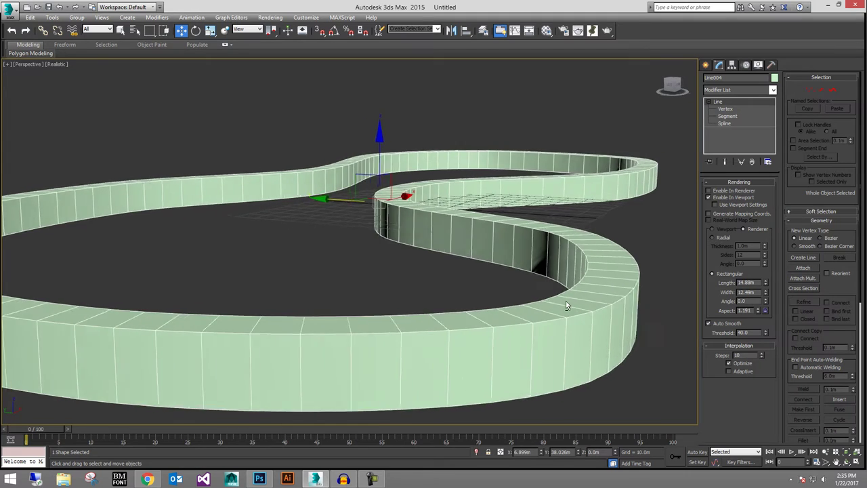
{"action": "middle_click_drag", "start_coordinate": [566, 306], "coordinate": [700, 312], "text": "alt"}
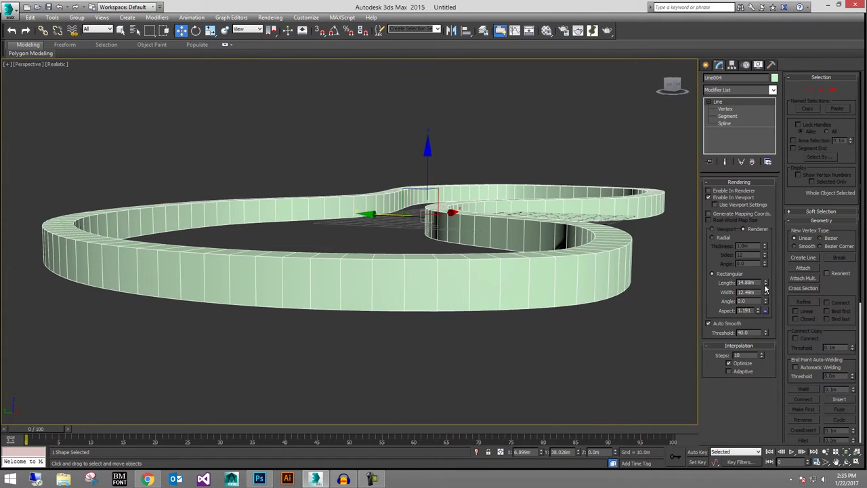
Step: Reduce the rectangular cross-section's length to 0 m so the band is a flat strip
{"action": "left_click_drag", "start_coordinate": [767, 289], "coordinate": [751, 361]}
{"action": "middle_click_drag", "start_coordinate": [584, 312], "coordinate": [444, 310], "text": "alt"}
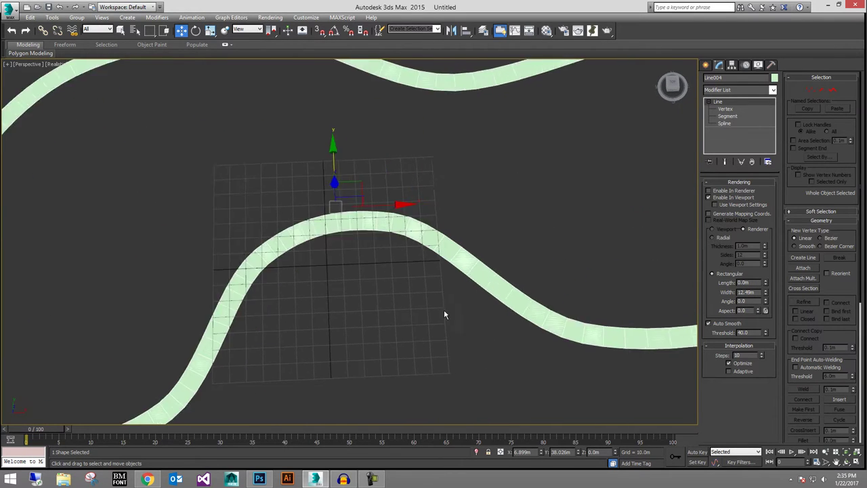
{"action": "scroll", "coordinate": [455, 300], "scroll_direction": "down", "scroll_amount": 3}
{"action": "scroll", "coordinate": [472, 290], "scroll_direction": "up", "scroll_amount": 5}
{"action": "middle_click_drag", "start_coordinate": [389, 316], "coordinate": [703, 323], "text": "alt"}
{"action": "middle_click_drag", "start_coordinate": [555, 317], "coordinate": [593, 274], "text": "alt"}
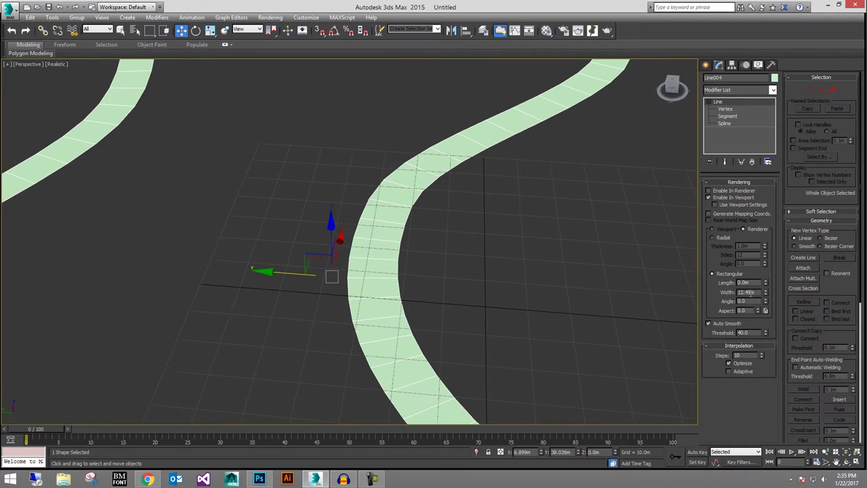
Step: Set the rectangular cross-section's width to 15 m
{"action": "mouse_move", "coordinate": [768, 296]}
{"action": "left_mouse_down"}
{"action": "mouse_move", "coordinate": [770, 237]}
{"action": "mouse_move", "coordinate": [766, 302]}
{"action": "left_mouse_up"}
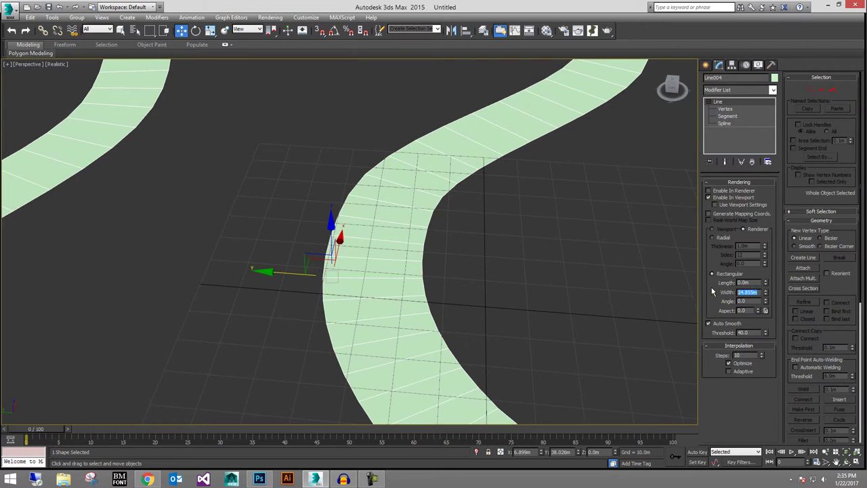
{"action": "type", "text": "15"}
{"action": "key", "text": "Return"}
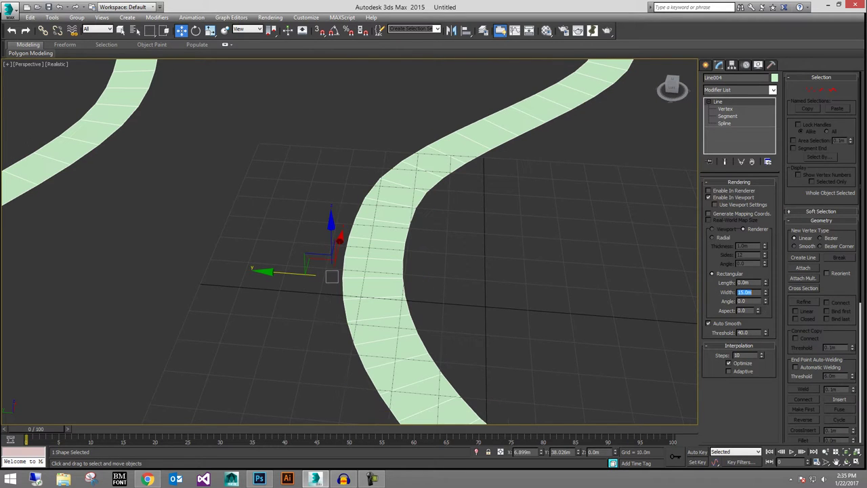
Step: Enter Vertex editing and raise the lower-edge vertex beside the lower-right corner to a height of about 8.47 m
{"action": "middle_click_drag", "start_coordinate": [390, 227], "coordinate": [444, 251], "text": "alt"}
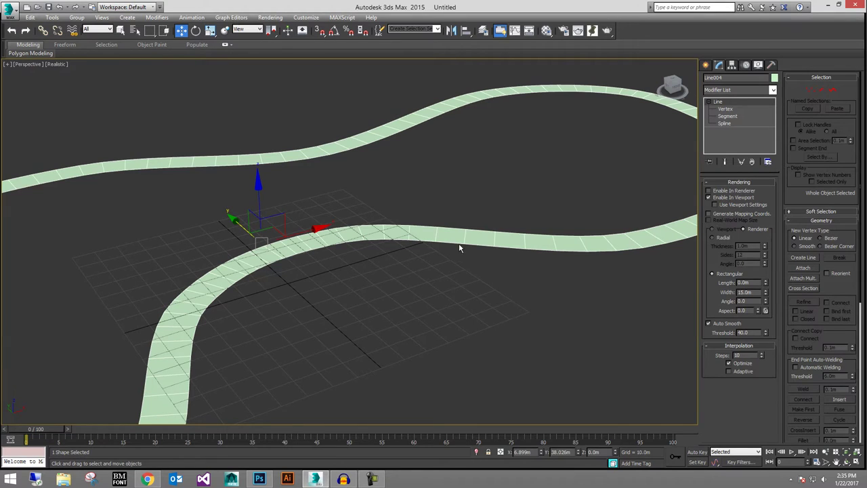
{"action": "right_click", "coordinate": [448, 224]}
{"action": "left_click", "coordinate": [441, 205]}
{"action": "middle_click_drag", "start_coordinate": [467, 223], "coordinate": [464, 266], "text": "alt"}
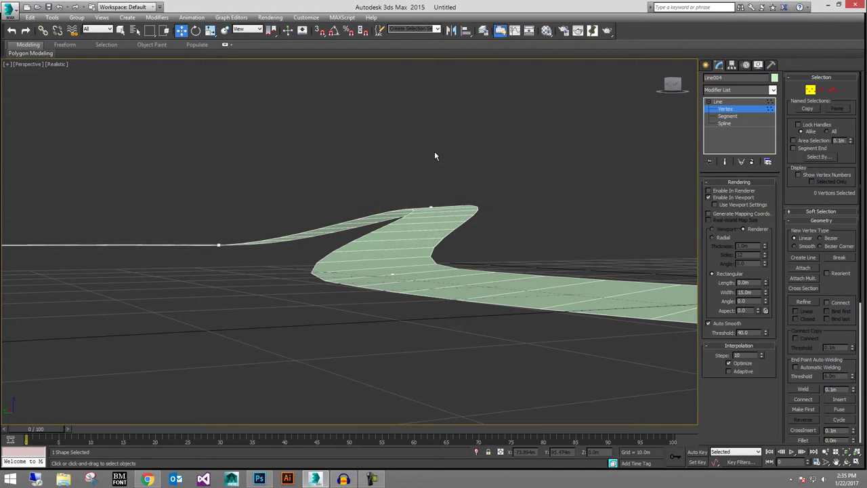
{"action": "left_click_drag", "start_coordinate": [429, 145], "coordinate": [431, 156]}
Step: Turn off the spline's rendering in the viewport
{"action": "middle_click_drag", "start_coordinate": [520, 231], "coordinate": [484, 333], "text": "alt"}
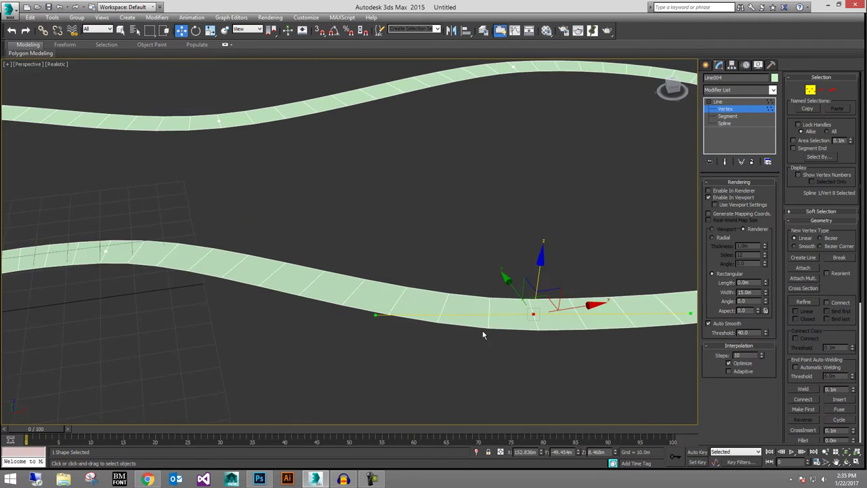
{"action": "scroll", "coordinate": [513, 235], "scroll_direction": "down", "scroll_amount": 3}
{"action": "middle_click_drag", "start_coordinate": [492, 263], "coordinate": [502, 269], "text": "alt"}
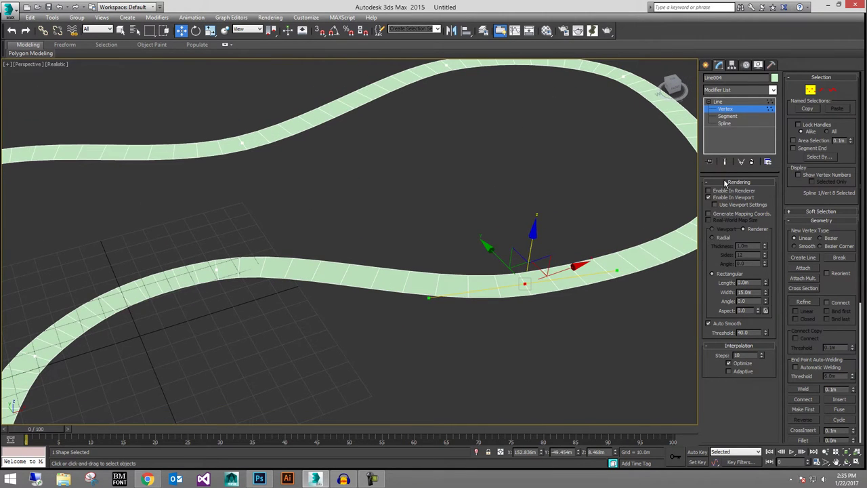
{"action": "left_click", "coordinate": [709, 197]}
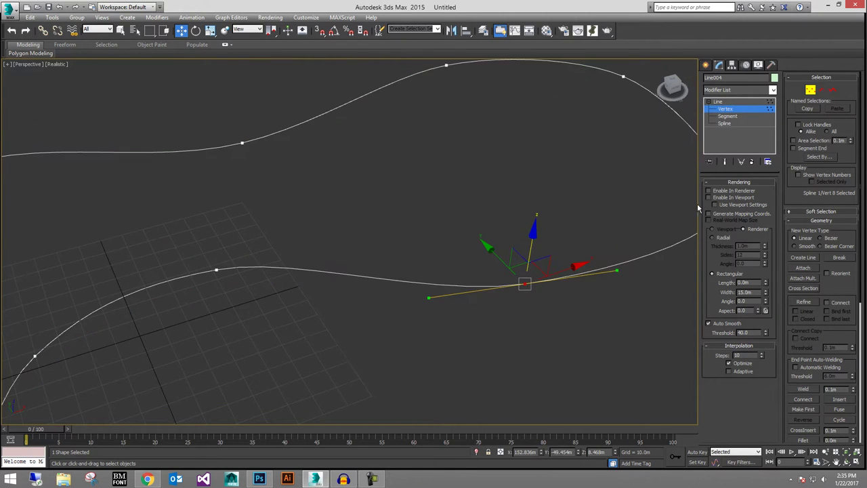
Step: Switch to Segment editing and refine the lower-edge segment left of the raised vertex with an extra vertex near its middle
{"action": "right_click", "coordinate": [405, 267]}
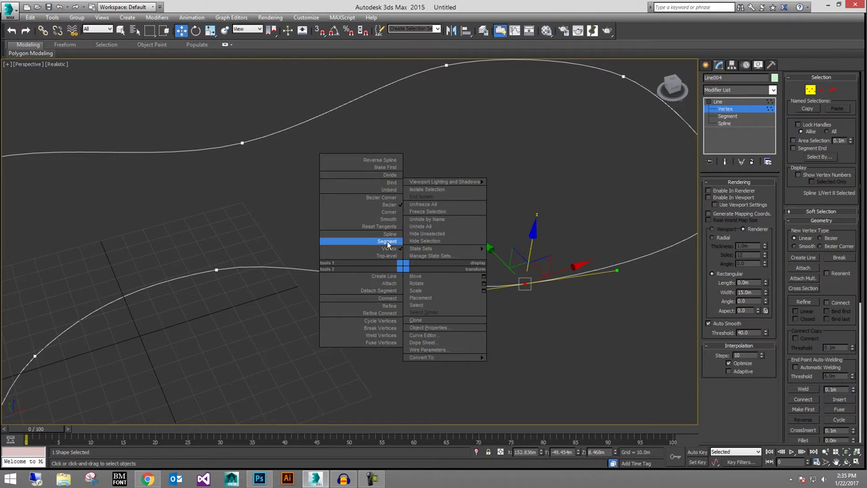
{"action": "left_click", "coordinate": [388, 242]}
{"action": "left_click_drag", "start_coordinate": [374, 242], "coordinate": [395, 292]}
{"action": "middle_click_drag", "start_coordinate": [395, 293], "coordinate": [416, 288]}
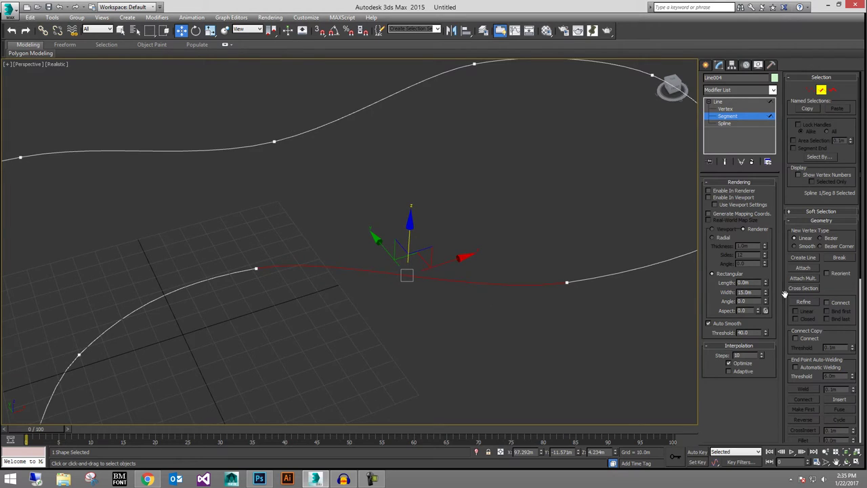
{"action": "left_click", "coordinate": [803, 302]}
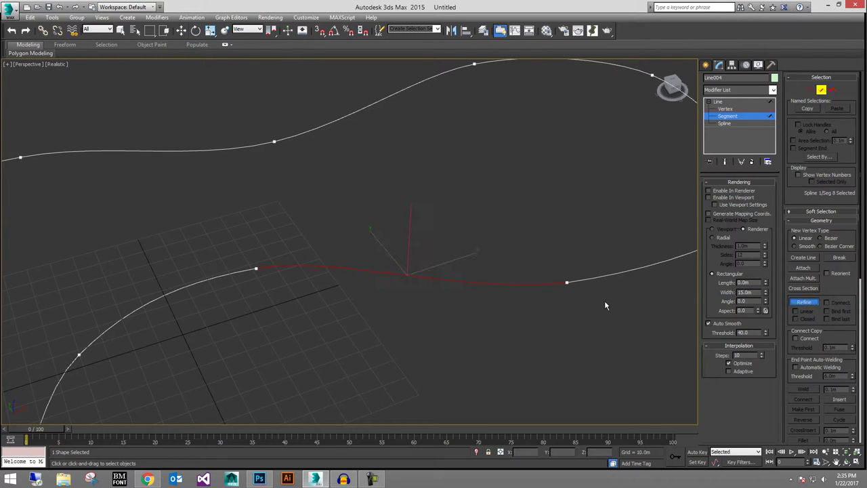
{"action": "left_click", "coordinate": [463, 279]}
{"action": "right_click", "coordinate": [463, 285]}
Step: Try raising the inserted vertex with viewport rendering on, and undo the changes back through the refinement
{"action": "right_click", "coordinate": [452, 277]}
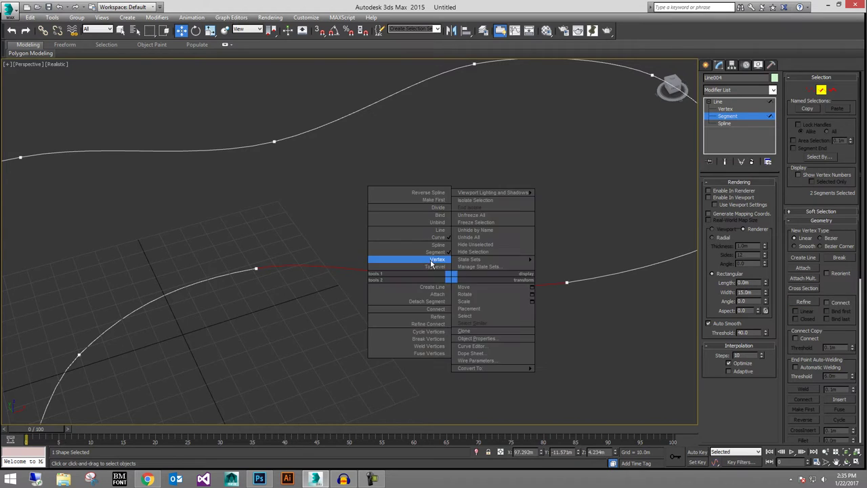
{"action": "left_click", "coordinate": [431, 260]}
{"action": "left_click", "coordinate": [709, 198]}
{"action": "left_click_drag", "start_coordinate": [459, 260], "coordinate": [484, 334]}
{"action": "middle_click_drag", "start_coordinate": [484, 335], "coordinate": [468, 231], "text": "alt"}
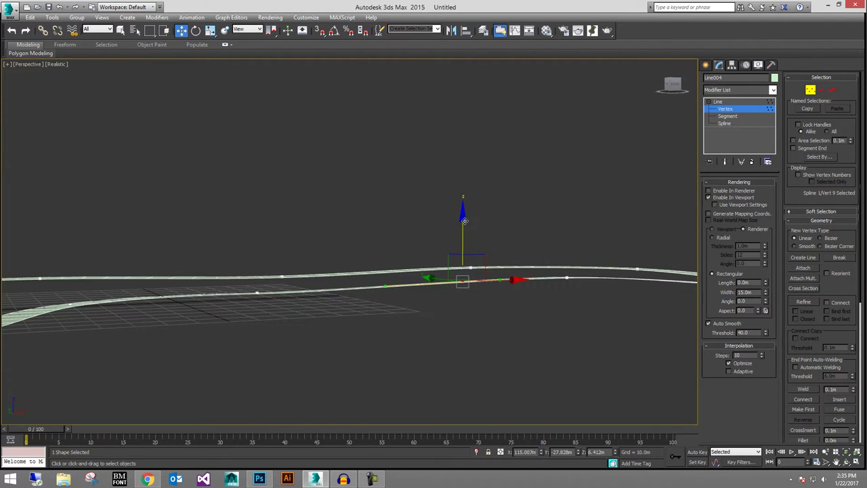
{"action": "left_click_drag", "start_coordinate": [465, 218], "coordinate": [465, 196]}
{"action": "middle_click_drag", "start_coordinate": [494, 243], "coordinate": [490, 307], "text": "alt"}
{"action": "key", "text": "ctrl+z"}
{"action": "key", "text": "ctrl+z"}
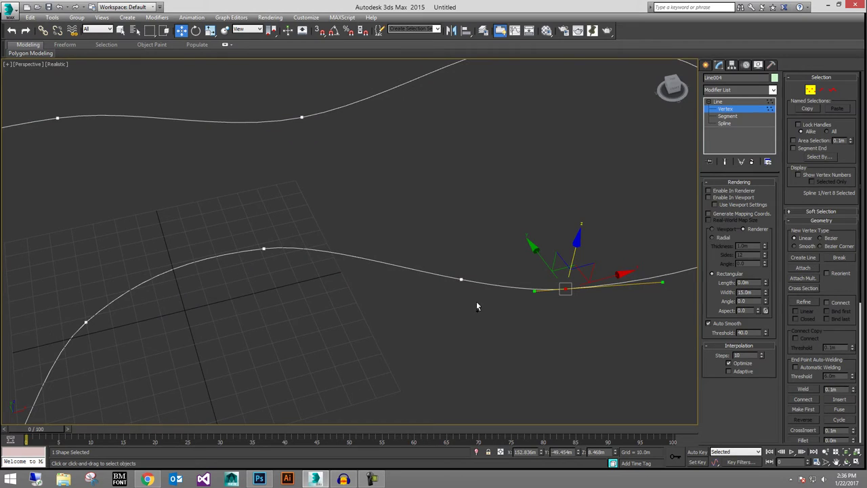
Step: Divide the lower-edge segment left of the raised vertex in Segment editing, using a division value of 1
{"action": "right_click", "coordinate": [460, 282]}
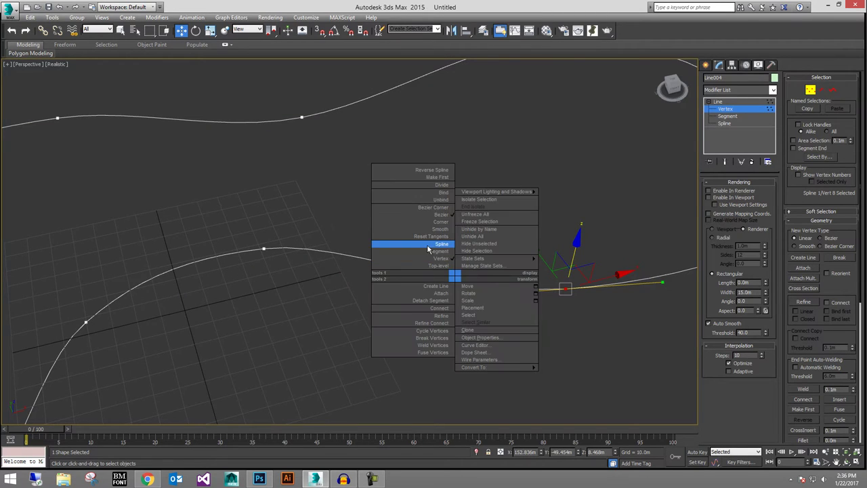
{"action": "left_click", "coordinate": [431, 253]}
{"action": "middle_click_drag", "start_coordinate": [385, 278], "coordinate": [403, 285]}
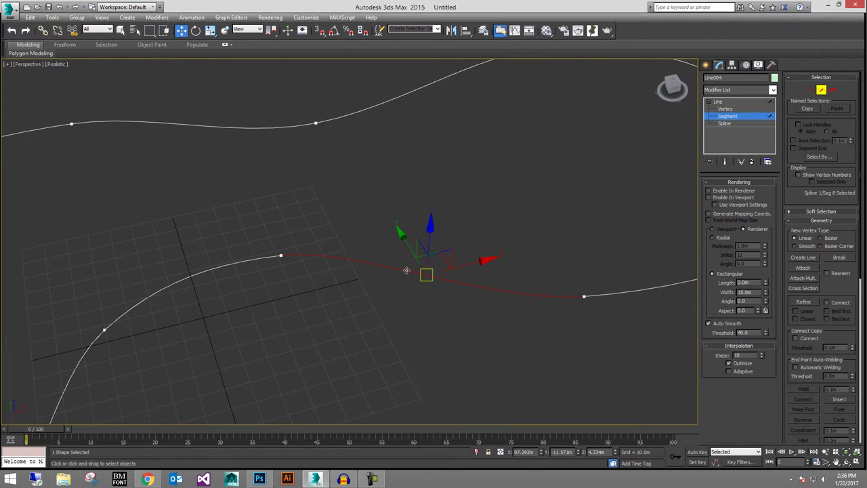
{"action": "scroll", "coordinate": [785, 380], "scroll_direction": "down", "scroll_amount": 10}
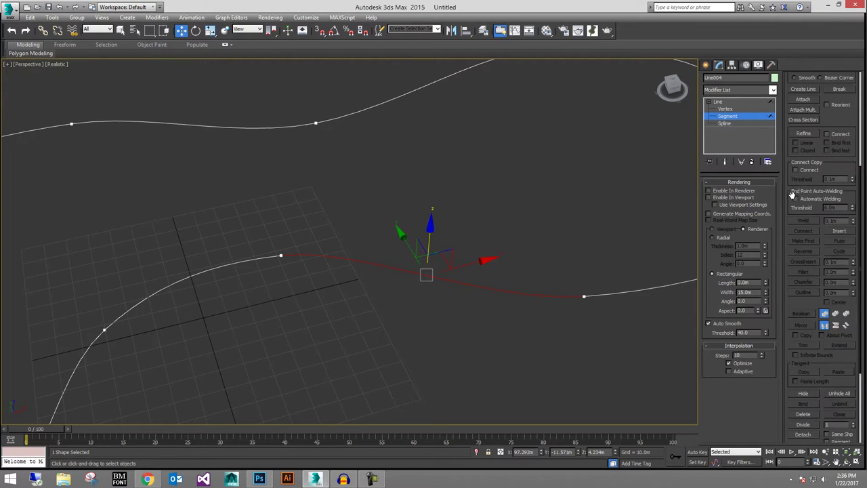
{"action": "scroll", "coordinate": [787, 366], "scroll_direction": "down", "scroll_amount": 1}
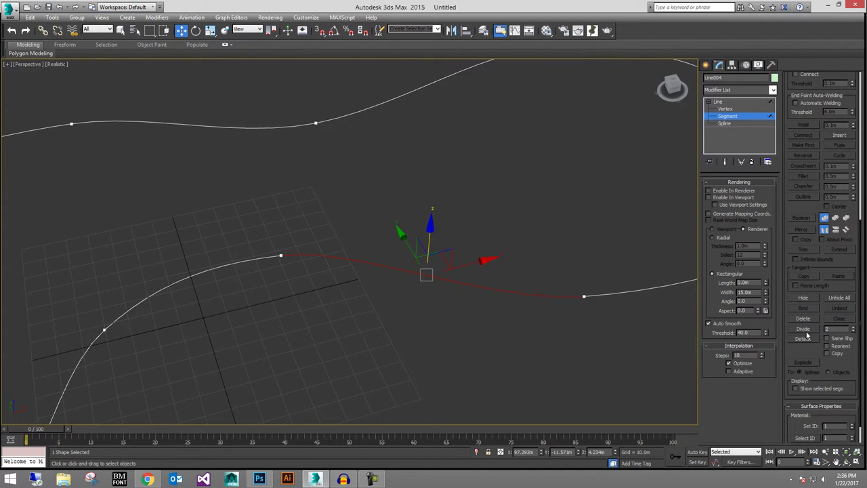
{"action": "middle_click_drag", "start_coordinate": [497, 287], "coordinate": [552, 306], "text": "alt"}
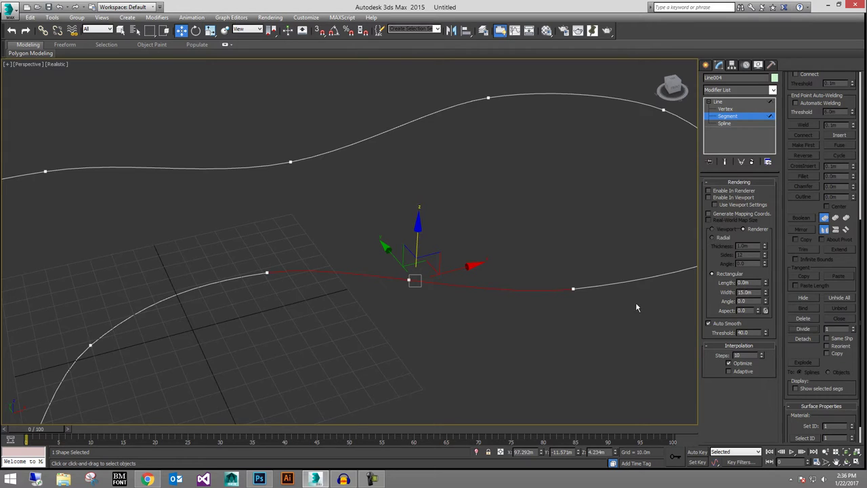
{"action": "middle_click_drag", "start_coordinate": [428, 284], "coordinate": [414, 299]}
Step: Try raising the new mid-segment vertex with the spline rendered in the viewport, and switch that rendering off again
{"action": "right_click", "coordinate": [391, 284]}
{"action": "left_click", "coordinate": [376, 275]}
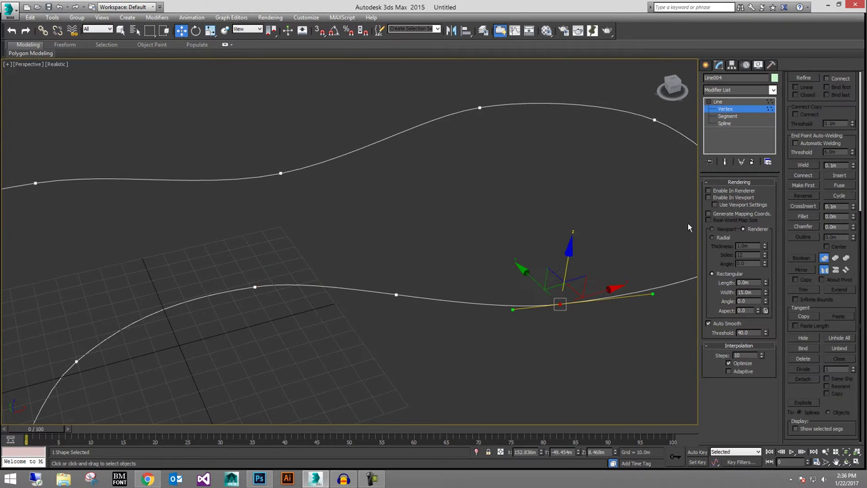
{"action": "left_click", "coordinate": [710, 199]}
{"action": "middle_click_drag", "start_coordinate": [358, 255], "coordinate": [375, 248]}
{"action": "left_click", "coordinate": [412, 287]}
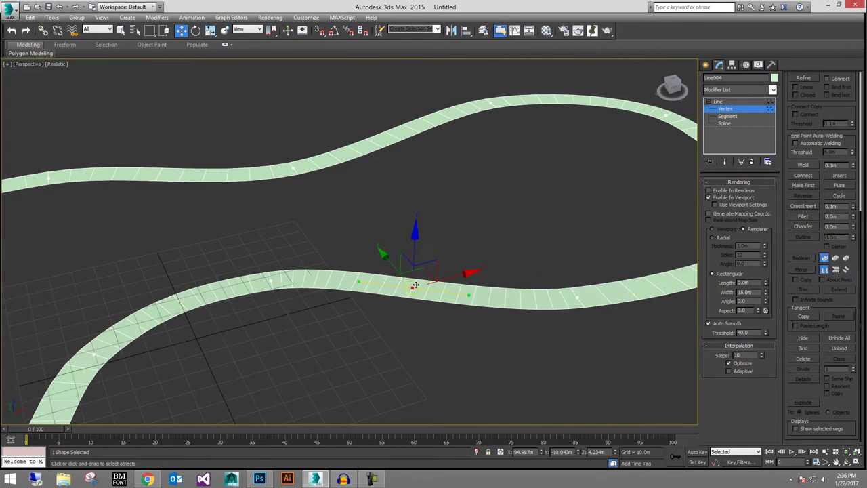
{"action": "middle_click_drag", "start_coordinate": [412, 288], "coordinate": [412, 236], "text": "alt"}
{"action": "left_click_drag", "start_coordinate": [412, 236], "coordinate": [420, 203]}
{"action": "middle_click_drag", "start_coordinate": [420, 203], "coordinate": [478, 265], "text": "alt"}
{"action": "scroll", "coordinate": [476, 264], "scroll_direction": "down", "scroll_amount": 5}
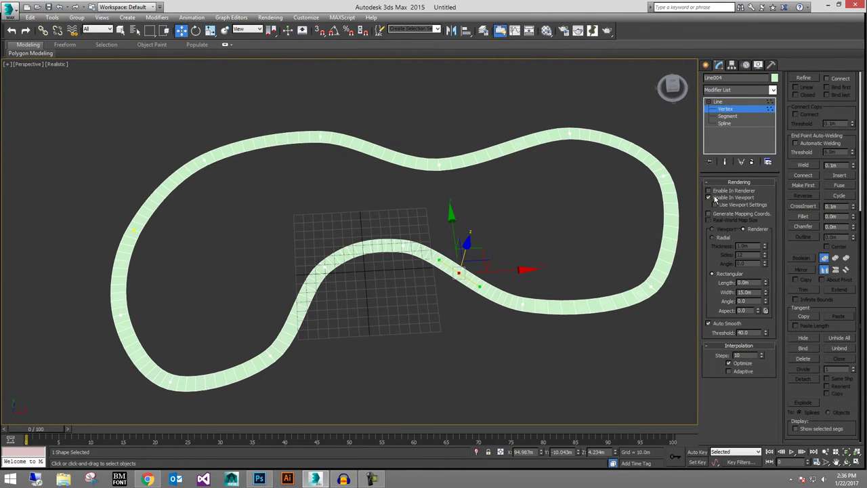
{"action": "left_click", "coordinate": [714, 197]}
Step: Return the line to its top level and apply a Normalize Spl. modifier
{"action": "right_click", "coordinate": [387, 229]}
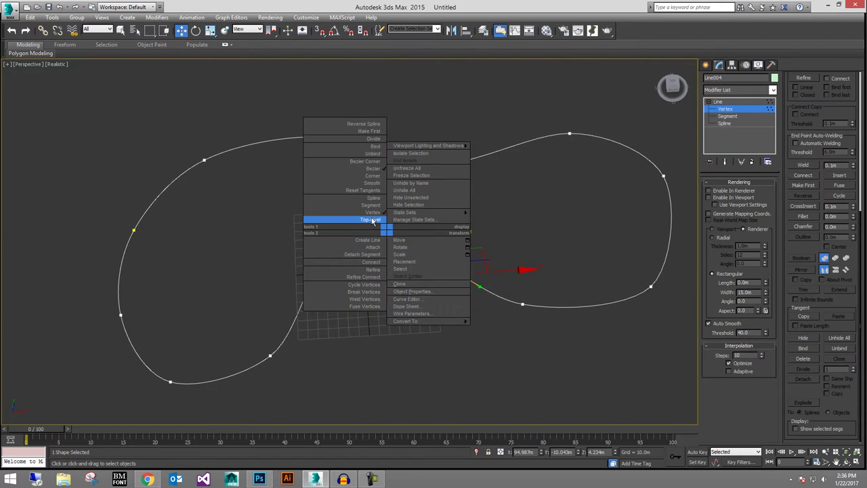
{"action": "left_click", "coordinate": [371, 221]}
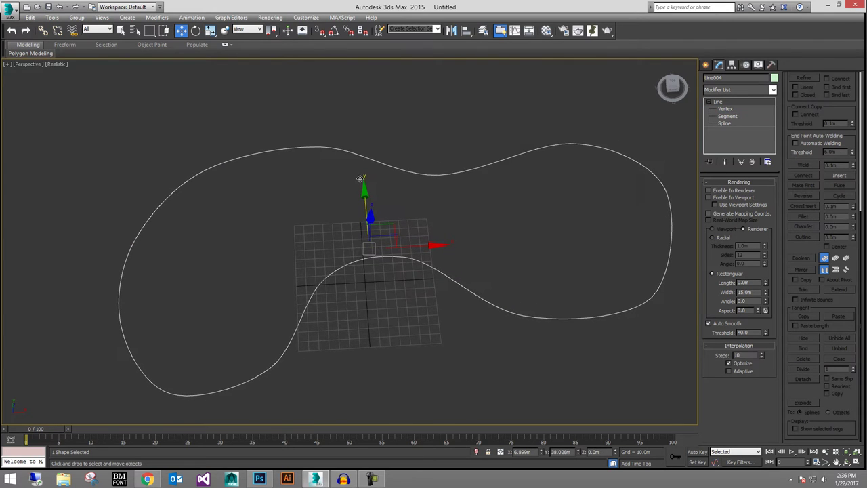
{"action": "left_click", "coordinate": [773, 91]}
{"action": "left_click_drag", "start_coordinate": [774, 103], "coordinate": [770, 262]}
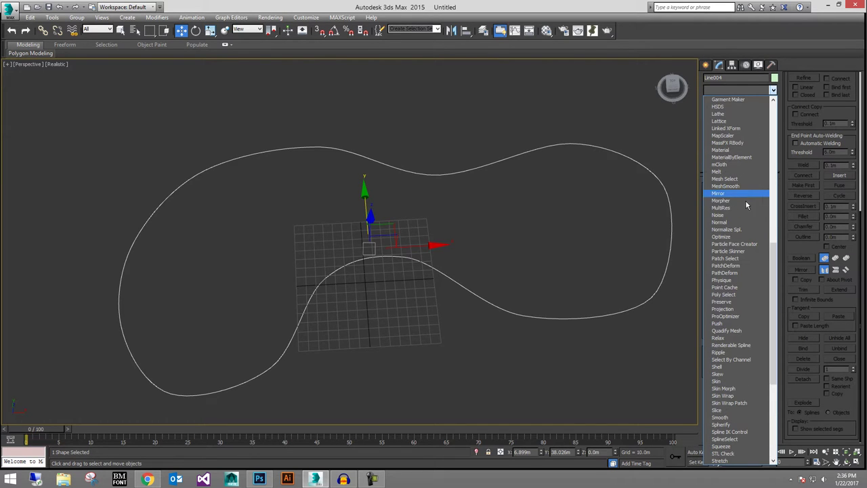
{"action": "left_click", "coordinate": [727, 232]}
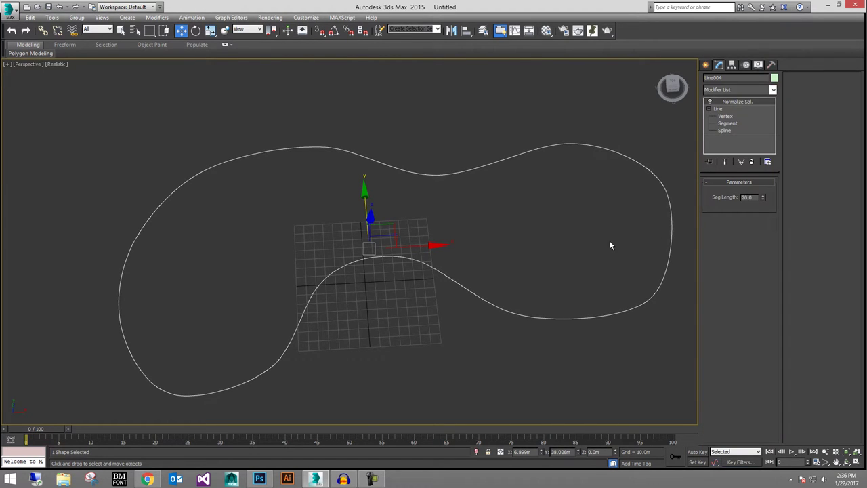
Step: Turn on Show End Result while in Vertex editing of the base line, and return to the Normalize Spl. modifier
{"action": "middle_click_drag", "start_coordinate": [610, 244], "coordinate": [557, 225], "text": "alt"}
{"action": "left_click", "coordinate": [725, 117]}
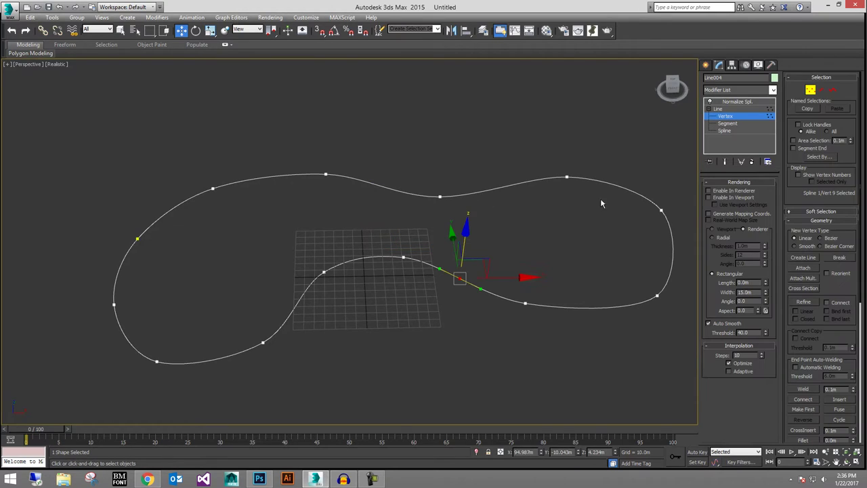
{"action": "left_click", "coordinate": [725, 163]}
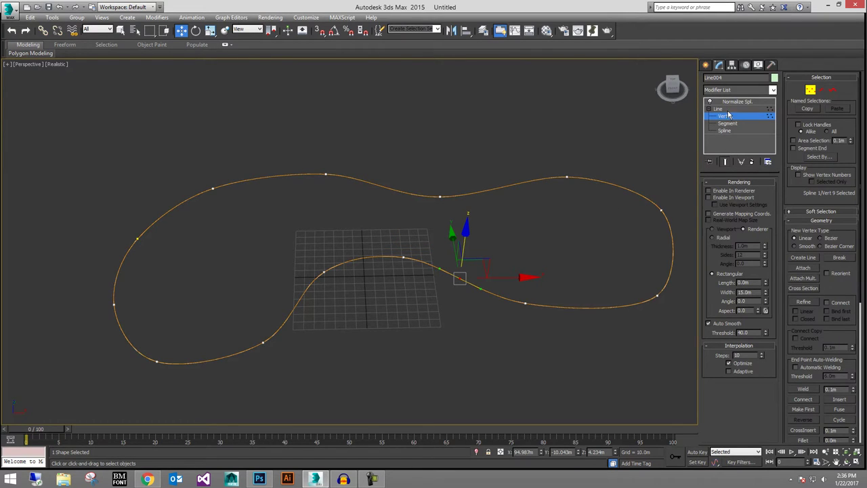
{"action": "left_click", "coordinate": [731, 103]}
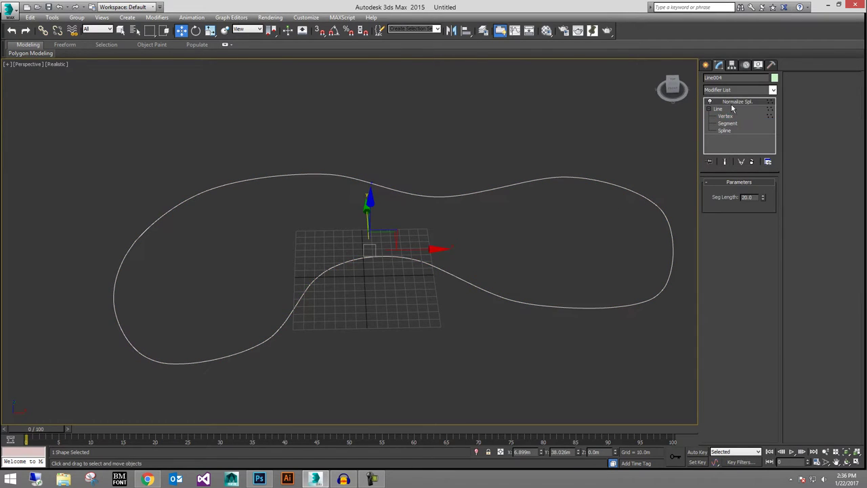
Step: Set the Normalize Spl. segment length to 2.0
{"action": "double_click", "coordinate": [746, 197]}
{"action": "type", "text": "2.0"}
{"action": "key", "text": "Return"}
{"action": "middle_click_drag", "start_coordinate": [609, 205], "coordinate": [522, 210]}
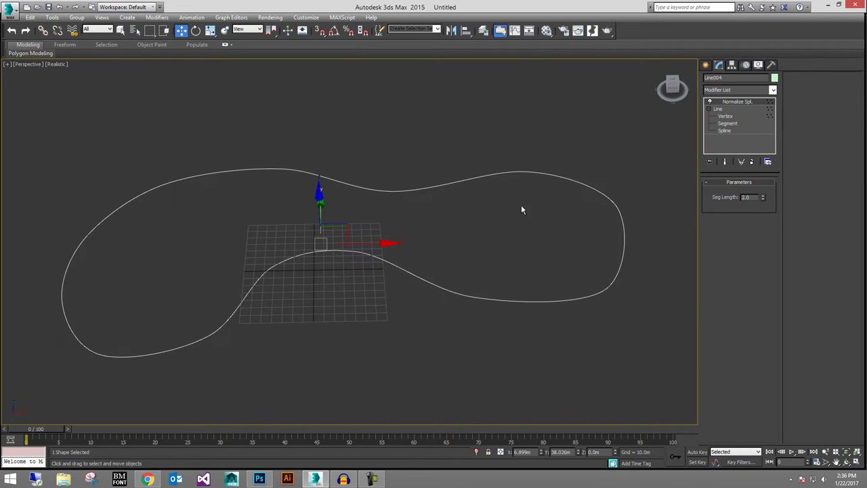
Step: Switch the base line to Segment editing and select the upper-edge segment just right of the central dip
{"action": "right_click", "coordinate": [412, 189]}
{"action": "left_click", "coordinate": [396, 163]}
{"action": "left_click", "coordinate": [717, 110]}
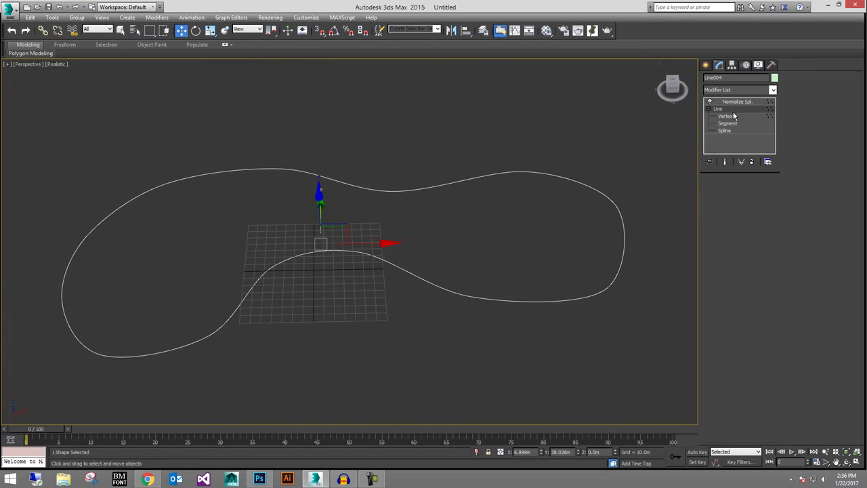
{"action": "left_click", "coordinate": [726, 116]}
{"action": "right_click", "coordinate": [419, 169]}
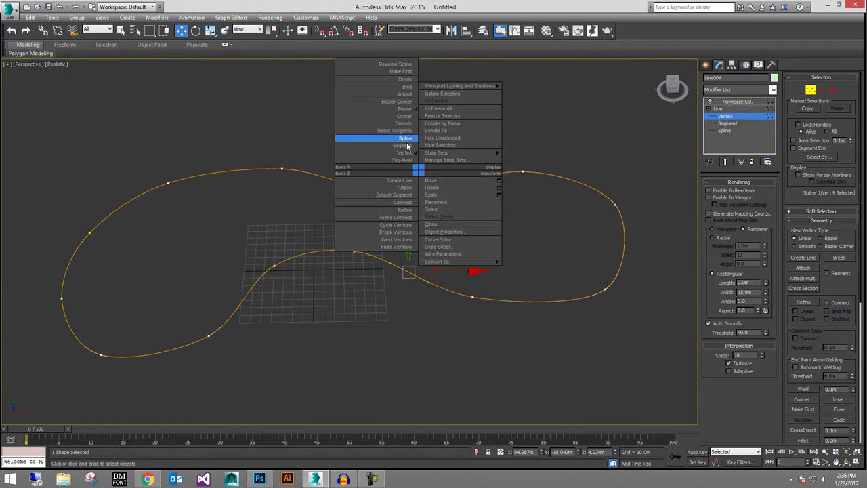
{"action": "left_click", "coordinate": [399, 139]}
{"action": "left_click_drag", "start_coordinate": [448, 203], "coordinate": [450, 204]}
Step: Examine the spacing of the normalized vertices around the loop and along its inward bend
{"action": "middle_click_drag", "start_coordinate": [614, 222], "coordinate": [608, 237]}
{"action": "scroll", "coordinate": [597, 229], "scroll_direction": "up", "scroll_amount": 3}
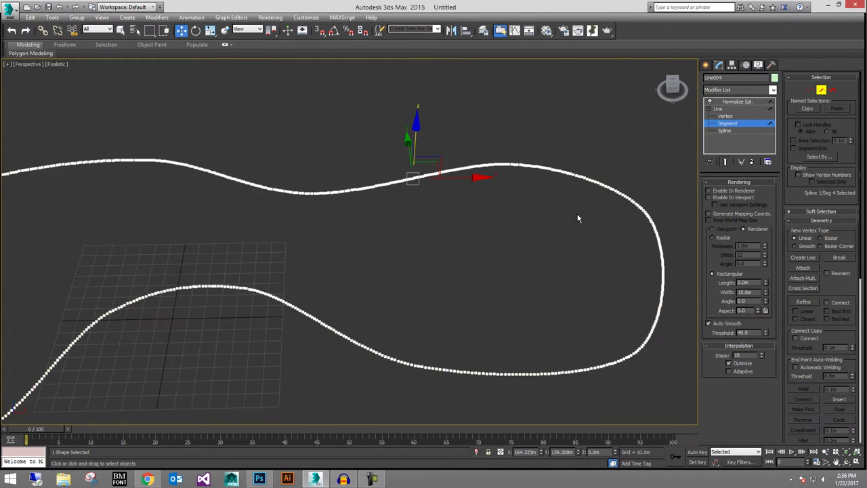
{"action": "middle_click_drag", "start_coordinate": [542, 209], "coordinate": [581, 208]}
{"action": "middle_click_drag", "start_coordinate": [420, 232], "coordinate": [527, 218]}
{"action": "scroll", "coordinate": [442, 244], "scroll_direction": "up", "scroll_amount": 3}
{"action": "middle_click_drag", "start_coordinate": [330, 246], "coordinate": [411, 232]}
{"action": "scroll", "coordinate": [410, 233], "scroll_direction": "up", "scroll_amount": 3}
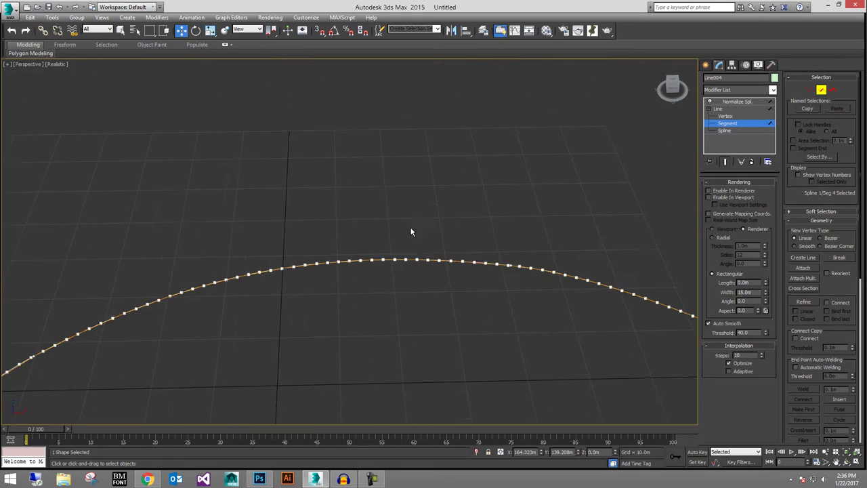
{"action": "middle_click_drag", "start_coordinate": [457, 251], "coordinate": [399, 228]}
{"action": "scroll", "coordinate": [406, 229], "scroll_direction": "down", "scroll_amount": 3}
{"action": "middle_click_drag", "start_coordinate": [450, 234], "coordinate": [533, 197]}
Step: Try a segment length of 4 in the Normalize Spl. modifier and settle on 6
{"action": "left_click", "coordinate": [737, 101]}
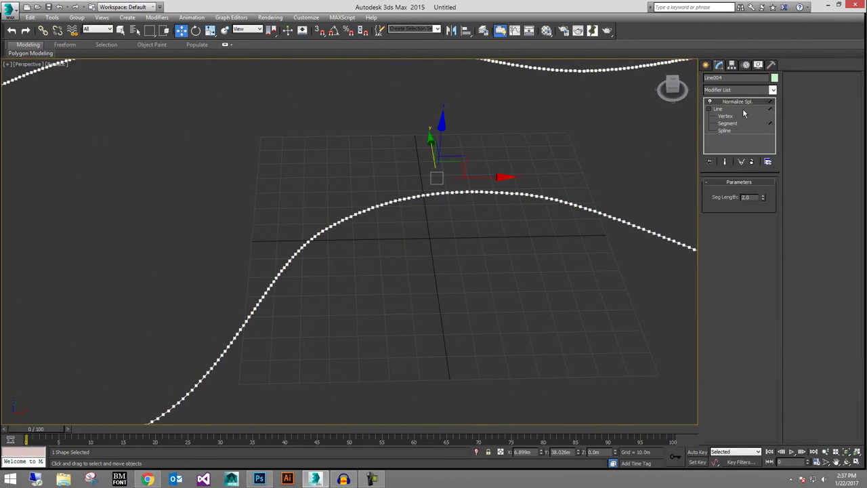
{"action": "type", "text": "4"}
{"action": "key", "text": "Return"}
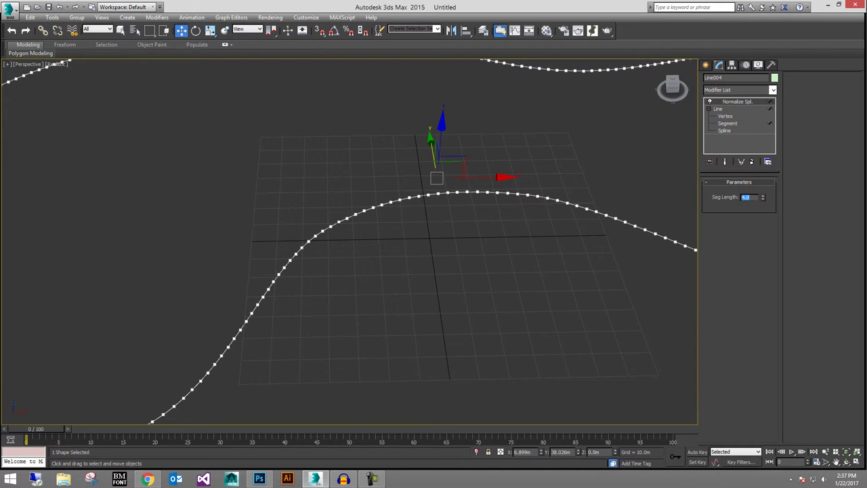
{"action": "type", "text": "6"}
{"action": "key", "text": "Return"}
{"action": "middle_click_drag", "start_coordinate": [413, 246], "coordinate": [321, 237]}
{"action": "scroll", "coordinate": [321, 244], "scroll_direction": "down", "scroll_amount": 4}
{"action": "scroll", "coordinate": [434, 230], "scroll_direction": "up", "scroll_amount": 4}
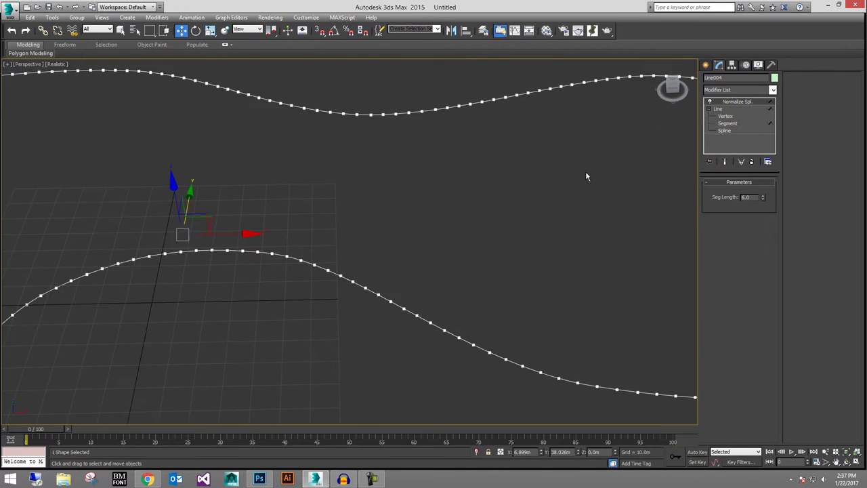
{"action": "middle_click_drag", "start_coordinate": [586, 172], "coordinate": [732, 139]}
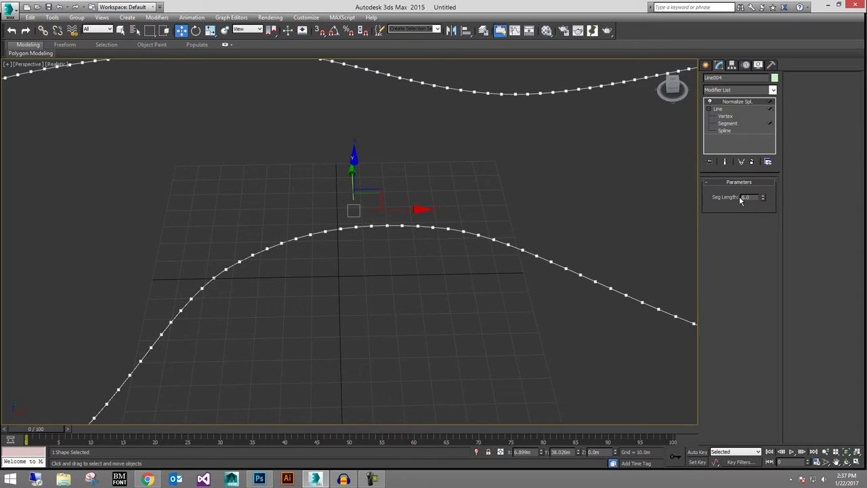
Step: Return to Segment editing of the base line and turn off Show End Result
{"action": "left_click", "coordinate": [727, 123]}
{"action": "middle_click_drag", "start_coordinate": [512, 228], "coordinate": [583, 198], "text": "alt"}
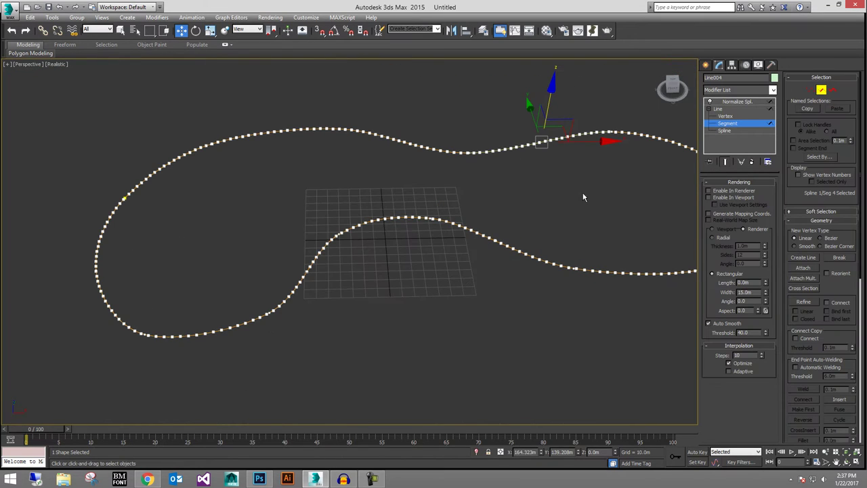
{"action": "left_click", "coordinate": [726, 162]}
{"action": "scroll", "coordinate": [499, 210], "scroll_direction": "up", "scroll_amount": 3}
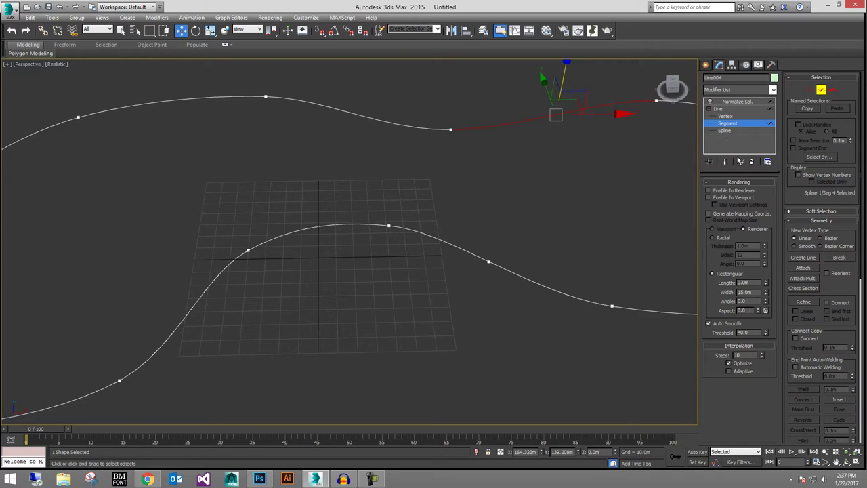
Step: Select the upper-edge segment left of the central dip, and the neighbouring segment further left along the loop
{"action": "left_click", "coordinate": [727, 130]}
{"action": "left_click", "coordinate": [727, 123]}
{"action": "scroll", "coordinate": [506, 180], "scroll_direction": "down", "scroll_amount": 4}
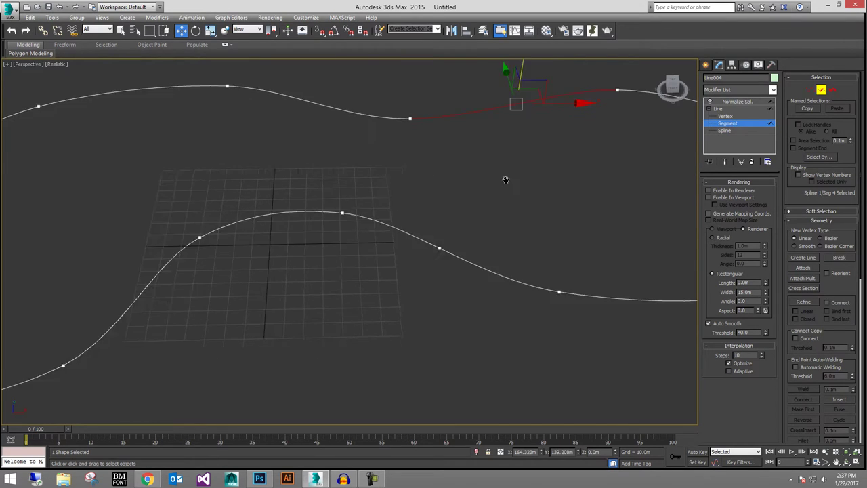
{"action": "middle_click_drag", "start_coordinate": [402, 147], "coordinate": [423, 180]}
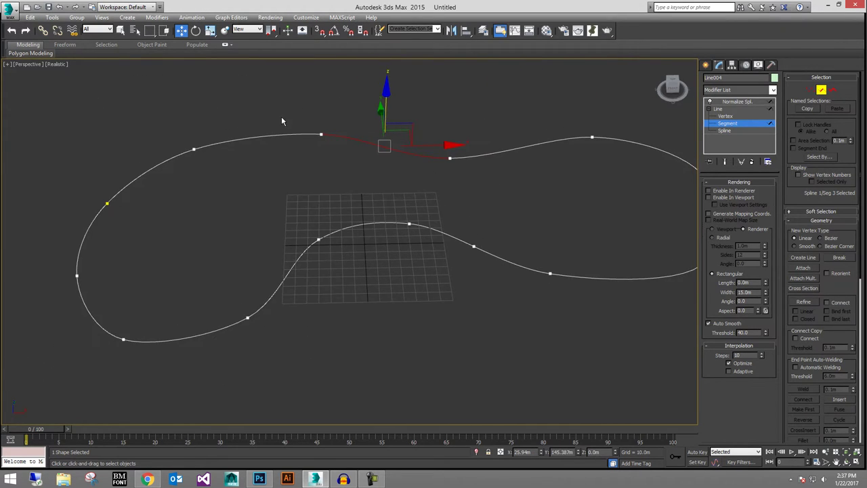
{"action": "left_click", "coordinate": [280, 139]}
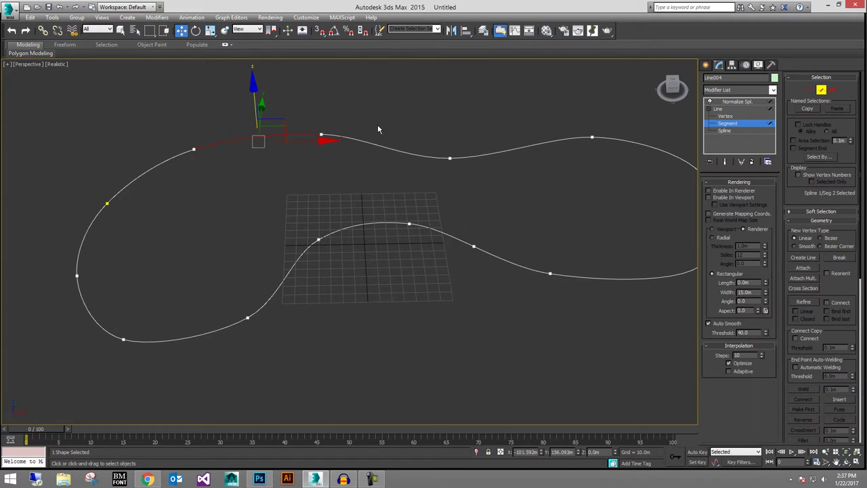
Step: Select the upper-edge segment descending into the central dip, and return to the Normalize Spl. modifier
{"action": "left_click", "coordinate": [391, 152]}
{"action": "key", "text": "ctrl+z"}
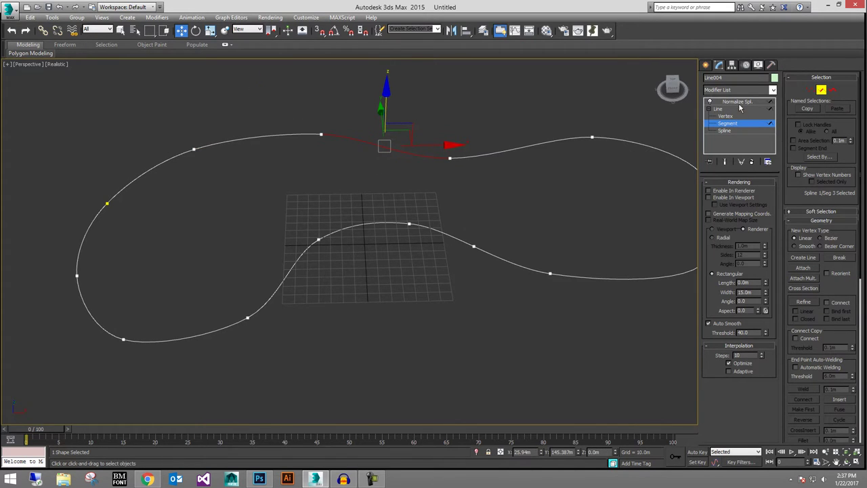
{"action": "left_click", "coordinate": [739, 101]}
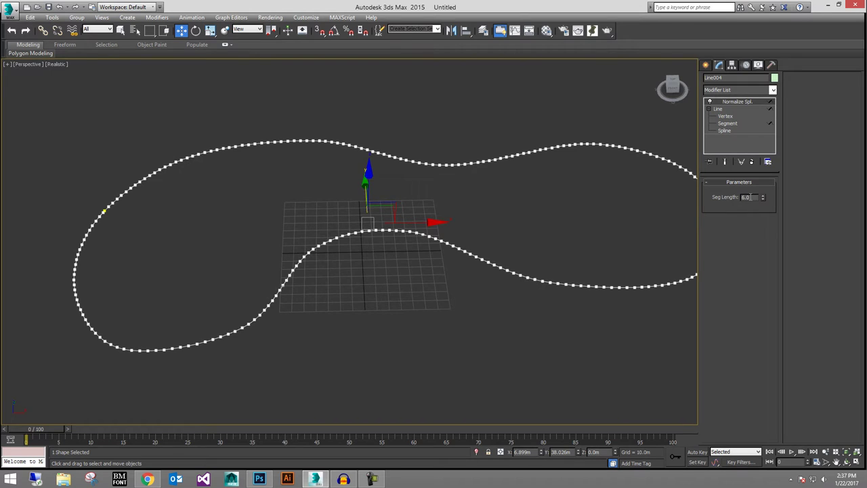
Step: Set the Normalize Spl. segment length to 3 and check the vertex spacing along the inward bend
{"action": "middle_click_drag", "start_coordinate": [543, 255], "coordinate": [559, 244]}
{"action": "scroll", "coordinate": [501, 246], "scroll_direction": "up", "scroll_amount": 5}
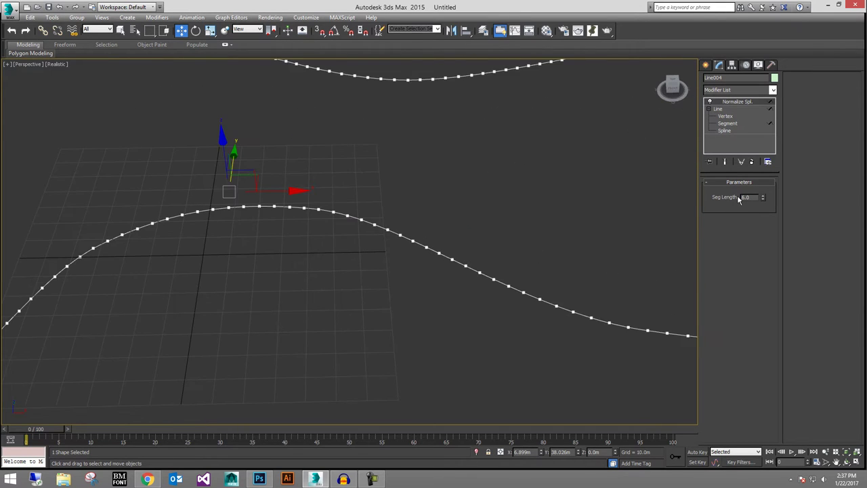
{"action": "middle_click_drag", "start_coordinate": [482, 225], "coordinate": [490, 233]}
{"action": "scroll", "coordinate": [490, 232], "scroll_direction": "up", "scroll_amount": 2}
{"action": "scroll", "coordinate": [374, 262], "scroll_direction": "up", "scroll_amount": 2}
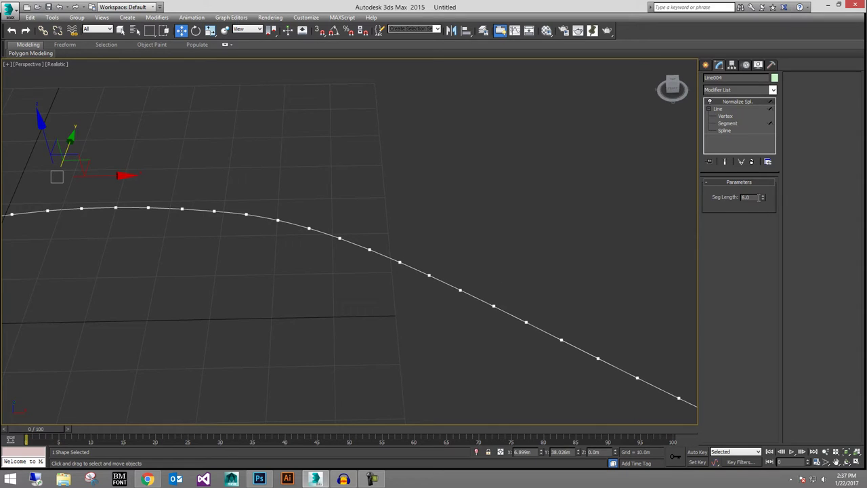
{"action": "type", "text": "3"}
{"action": "key", "text": "Return"}
{"action": "middle_click_drag", "start_coordinate": [364, 230], "coordinate": [400, 203]}
{"action": "scroll", "coordinate": [394, 271], "scroll_direction": "down", "scroll_amount": 3}
{"action": "middle_click_drag", "start_coordinate": [394, 296], "coordinate": [493, 329]}
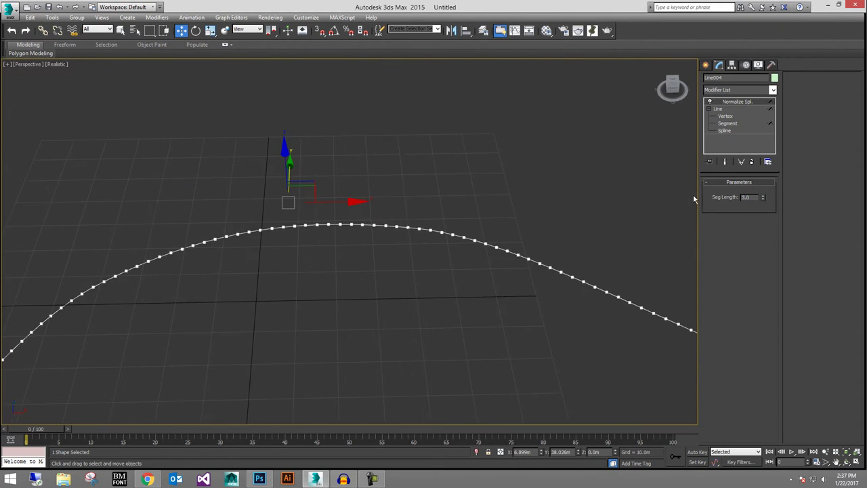
{"action": "scroll", "coordinate": [433, 238], "scroll_direction": "down", "scroll_amount": 4}
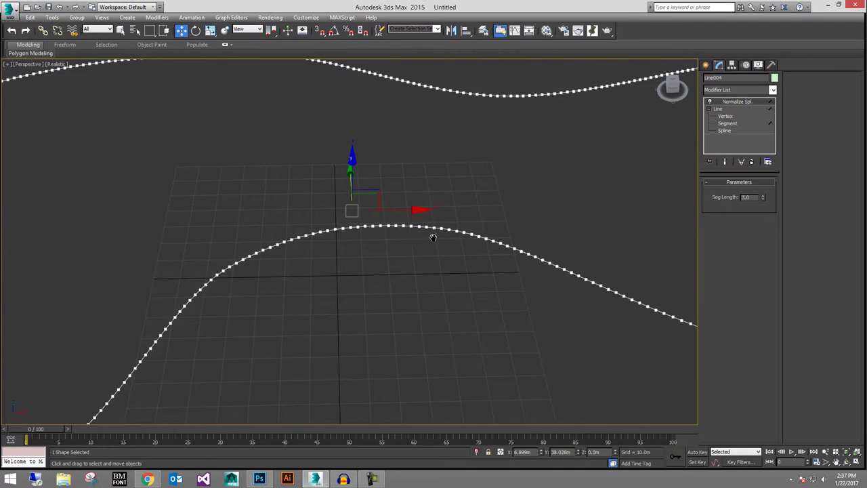
Step: Set the Normalize Spl. segment length to 10
{"action": "scroll", "coordinate": [381, 254], "scroll_direction": "up", "scroll_amount": 4}
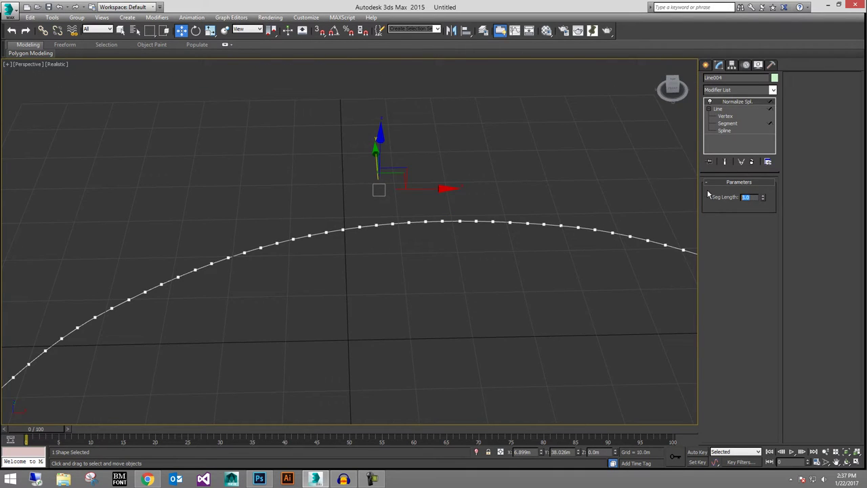
{"action": "key", "text": "Return"}
{"action": "middle_click_drag", "start_coordinate": [383, 200], "coordinate": [203, 181]}
{"action": "scroll", "coordinate": [424, 258], "scroll_direction": "down", "scroll_amount": 5}
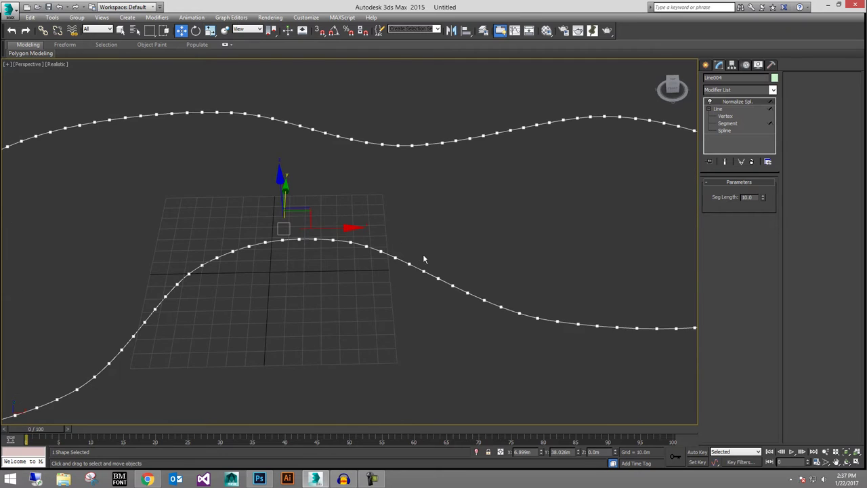
Step: Delete the Normalize Spl. modifier from the loop spline
{"action": "scroll", "coordinate": [390, 250], "scroll_direction": "down", "scroll_amount": 2}
{"action": "middle_click_drag", "start_coordinate": [390, 250], "coordinate": [737, 225]}
{"action": "scroll", "coordinate": [490, 238], "scroll_direction": "up", "scroll_amount": 3}
{"action": "right_click", "coordinate": [740, 102]}
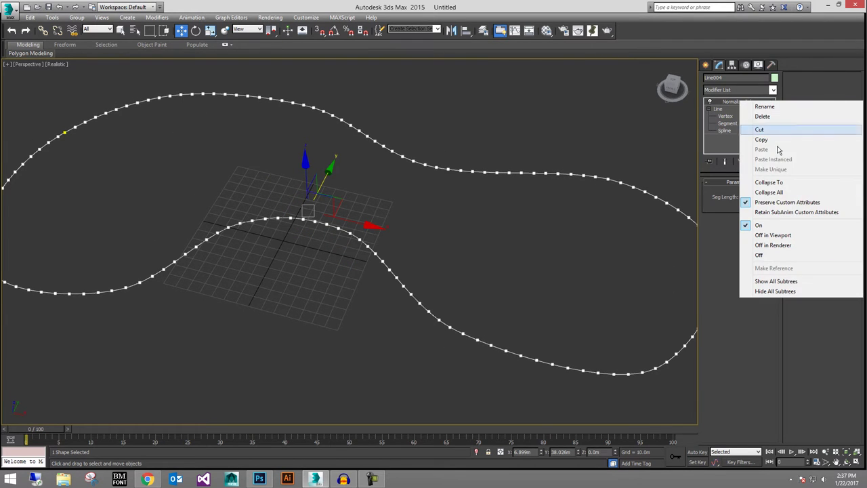
{"action": "left_click", "coordinate": [764, 114]}
Step: In Vertex editing of the line, select the lower-edge vertex just right of the inward bend and try moving it in the XY plane
{"action": "middle_click_drag", "start_coordinate": [478, 229], "coordinate": [511, 166], "text": "alt"}
{"action": "right_click", "coordinate": [511, 165]}
{"action": "left_click", "coordinate": [506, 164]}
{"action": "middle_click_drag", "start_coordinate": [566, 185], "coordinate": [515, 210]}
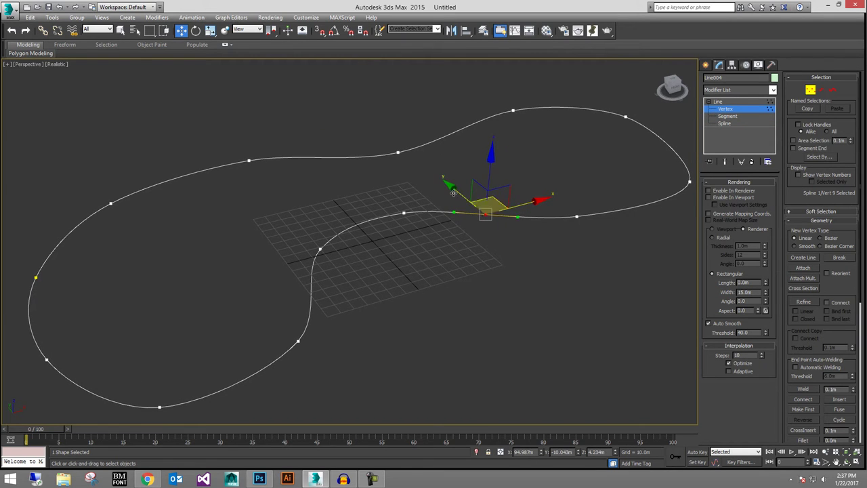
{"action": "left_click_drag", "start_coordinate": [475, 193], "coordinate": [500, 227]}
{"action": "key", "text": "ctrl+z"}
Step: Switch to the Top view and enable the spline's rendered strip in the viewport
{"action": "middle_click_drag", "start_coordinate": [486, 208], "coordinate": [464, 228], "text": "alt"}
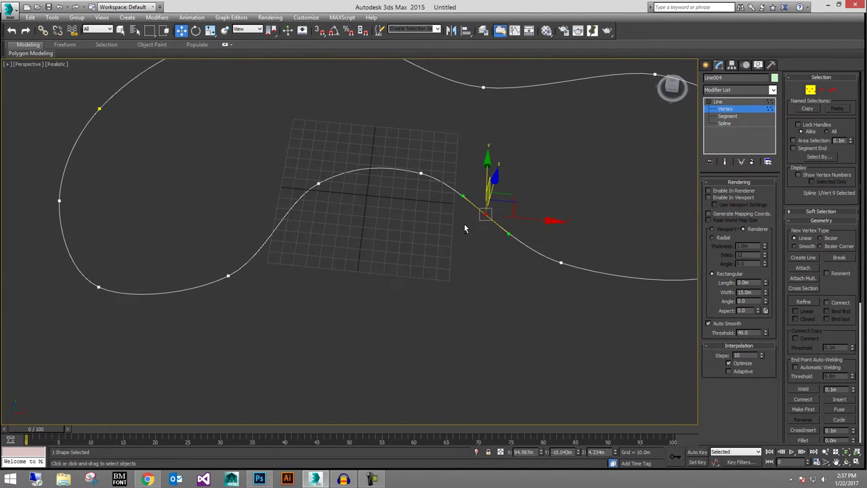
{"action": "key", "text": "t"}
{"action": "middle_click_drag", "start_coordinate": [418, 214], "coordinate": [475, 170]}
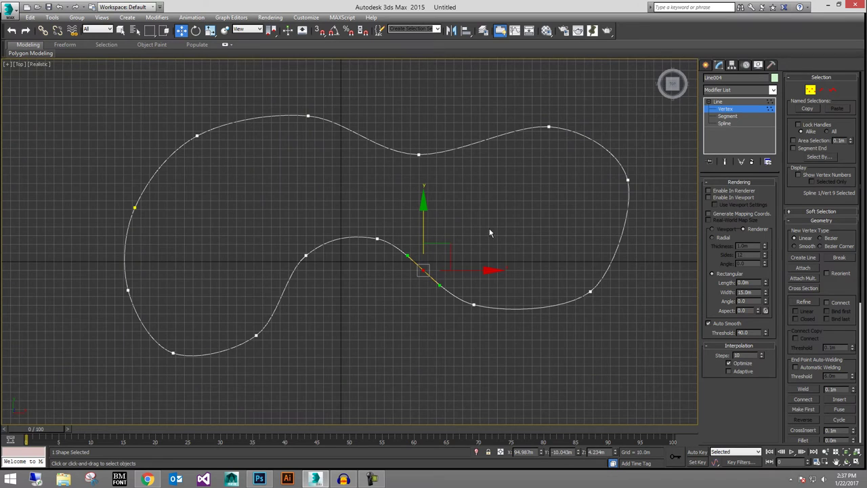
{"action": "left_click", "coordinate": [709, 197]}
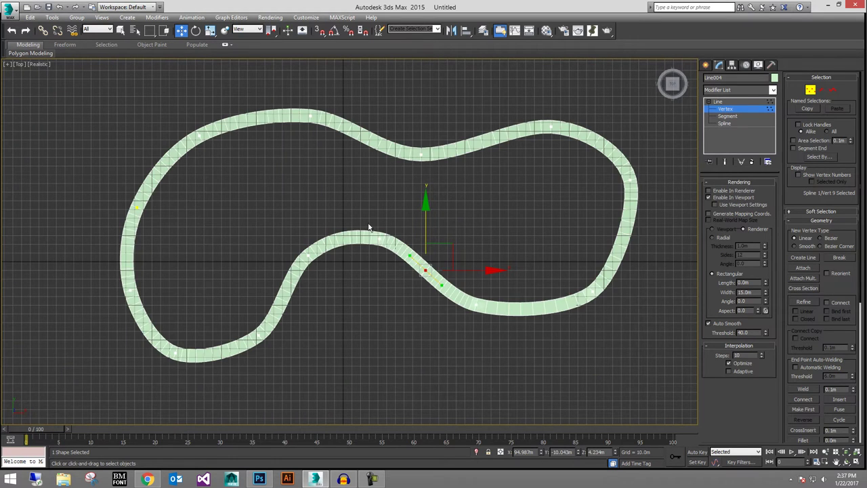
{"action": "scroll", "coordinate": [427, 233], "scroll_direction": "up", "scroll_amount": 3}
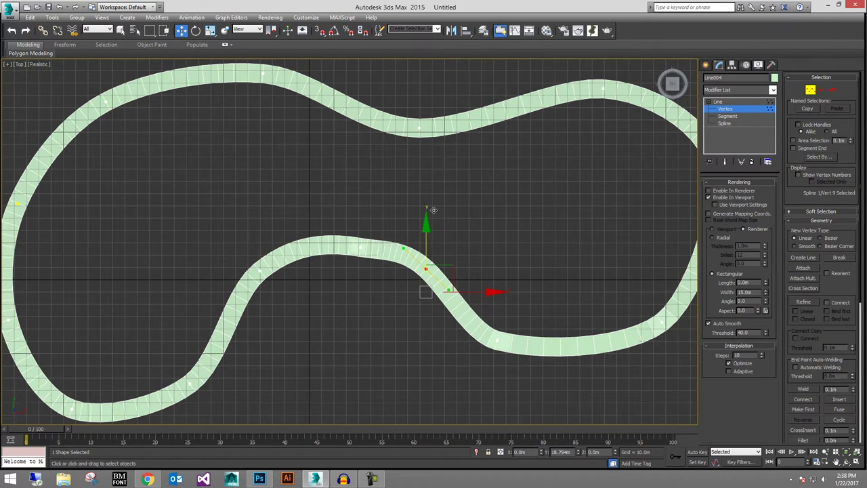